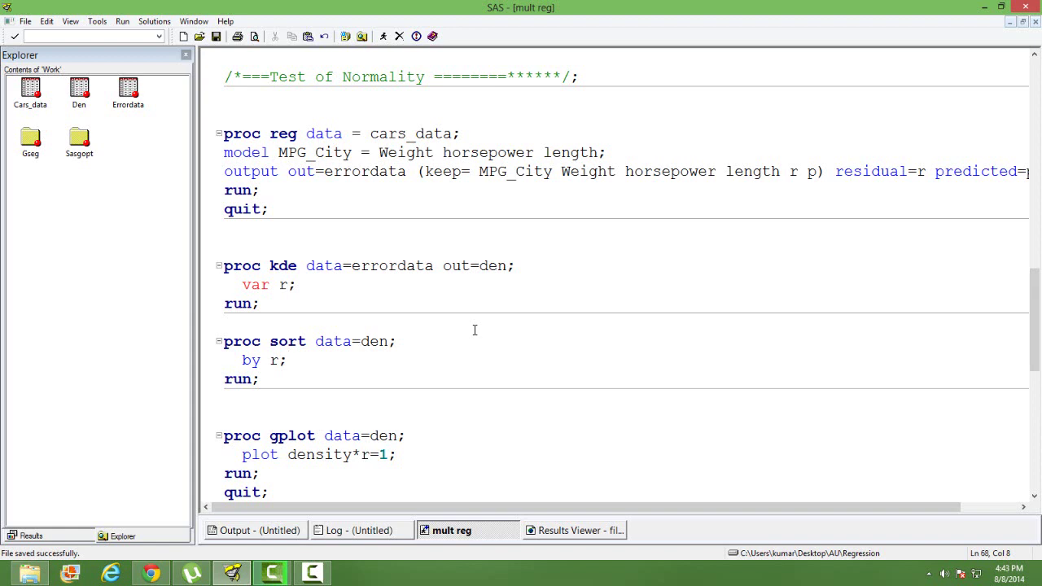
Review the proc reg model statement, highlighting the predictors Weight, horsepower and length.
click(275, 216)
drag(379, 153, 602, 152)
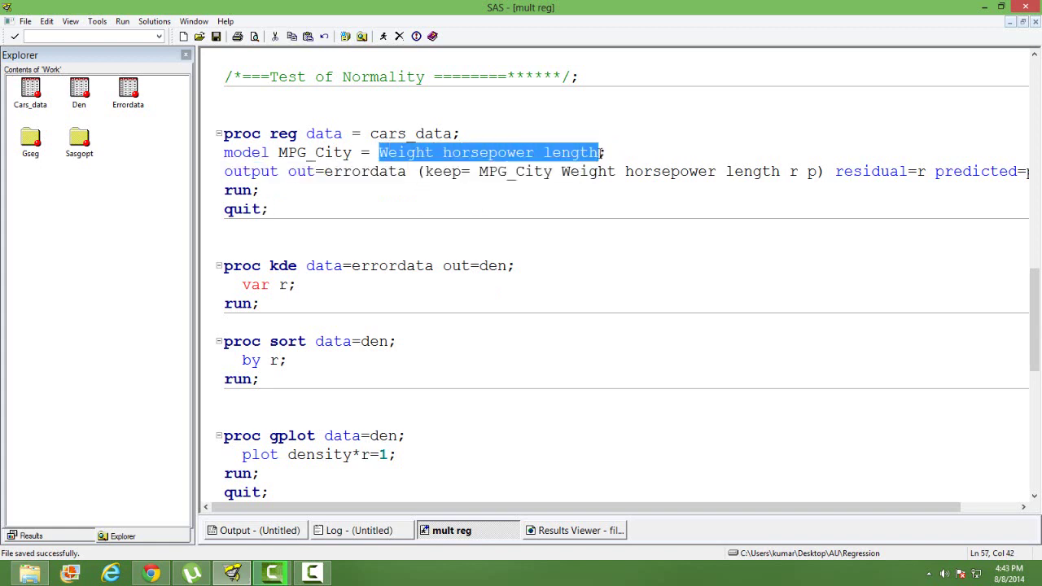
click(530, 215)
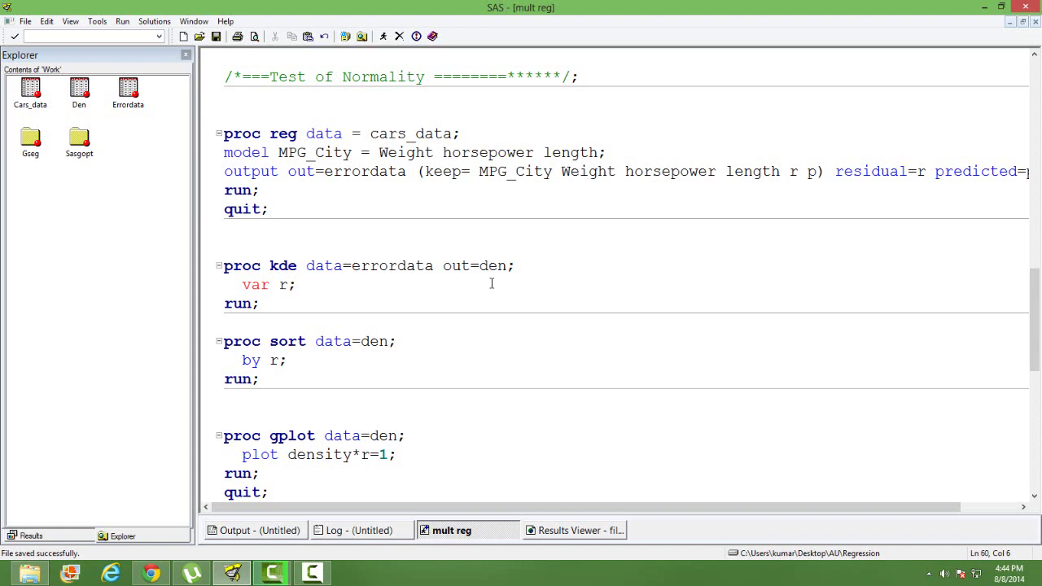
Go up from the Work library contents to the list of active libraries.
click(395, 247)
click(151, 344)
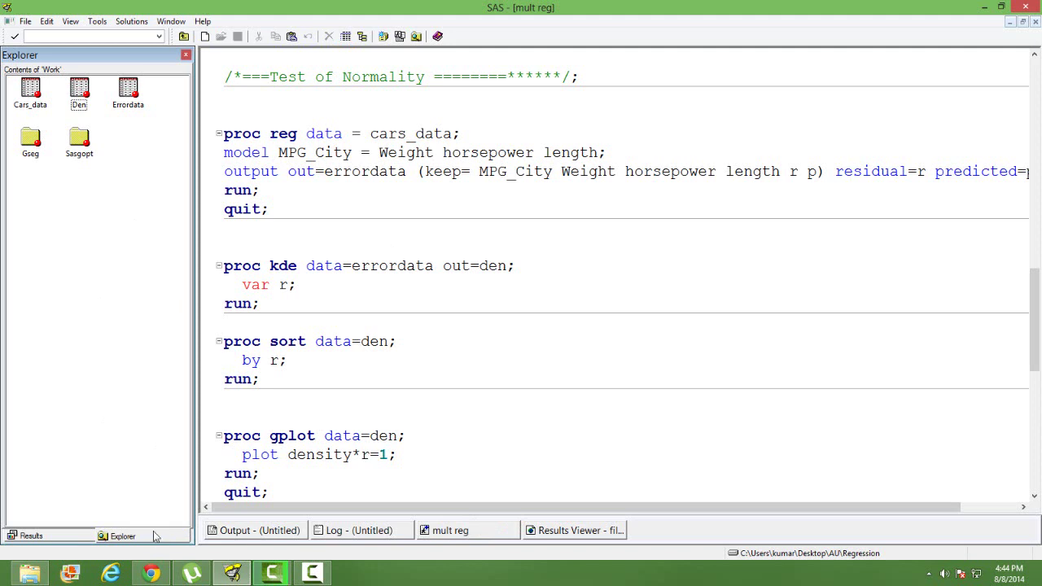
click(184, 36)
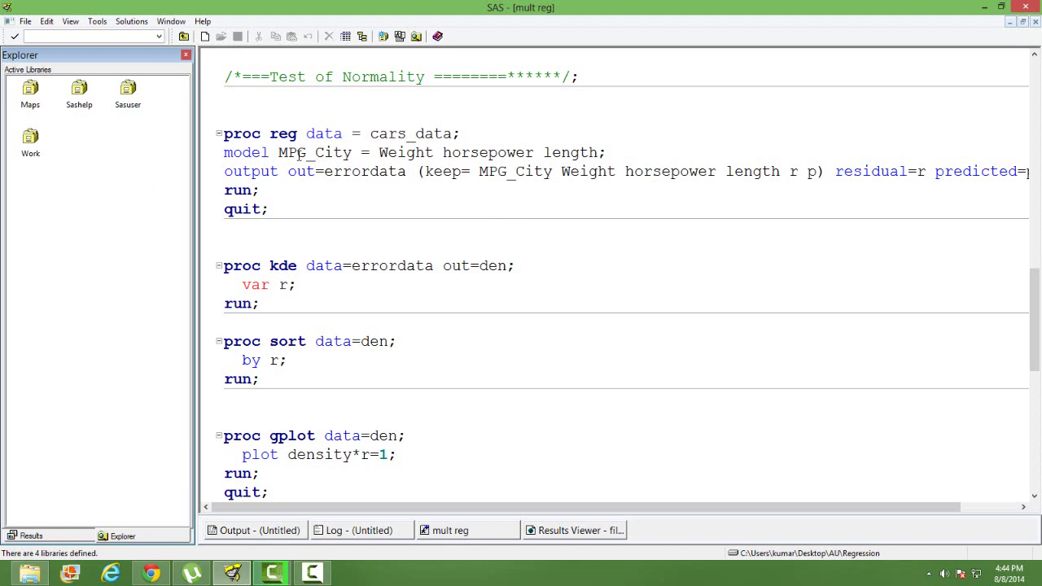
Review the proc reg output statement, highlighting the output dataset name errordata.
click(407, 152)
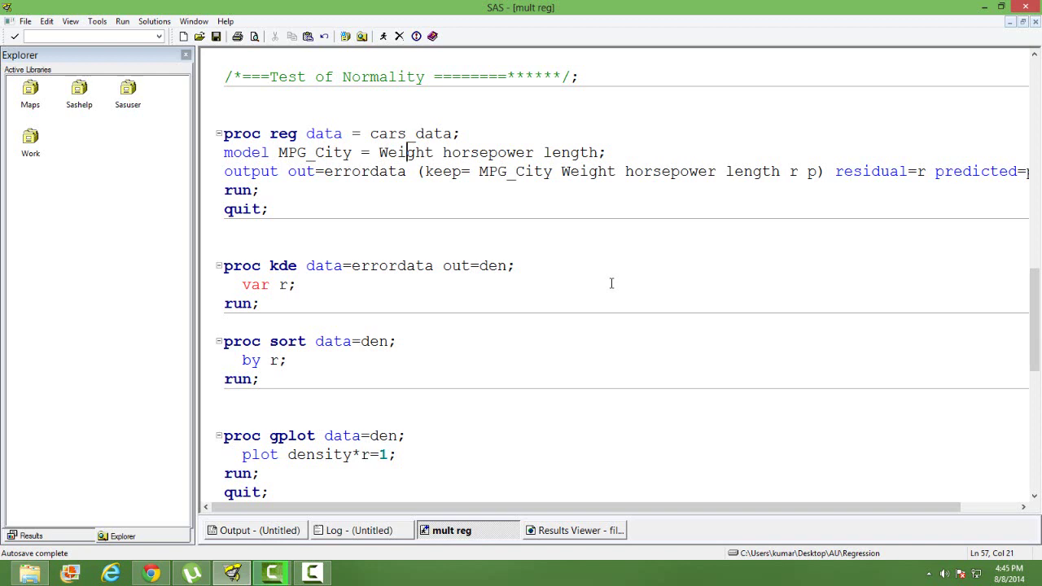
click(421, 302)
drag(226, 171, 313, 171)
double_click(347, 171)
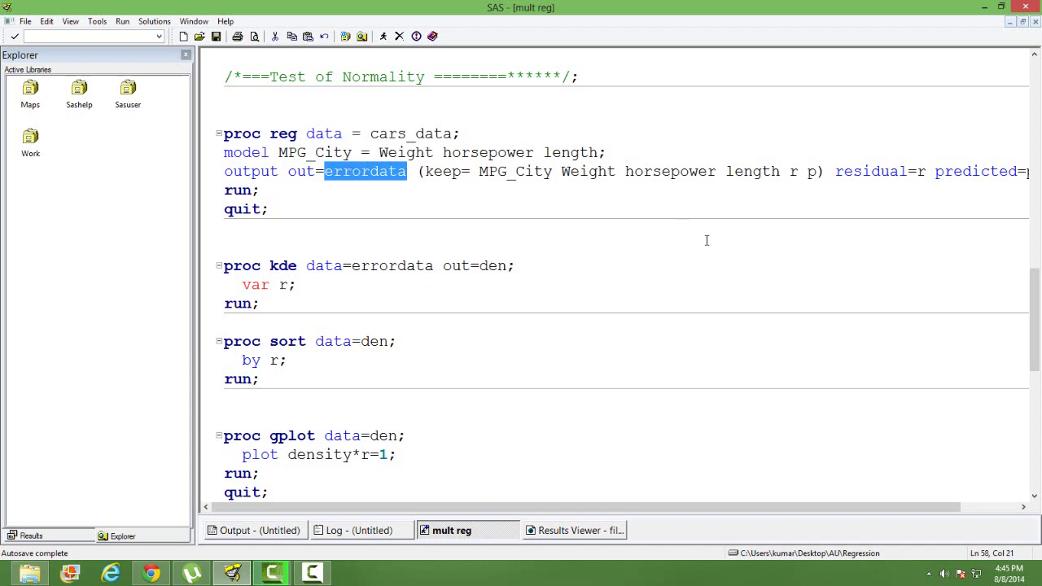
click(574, 224)
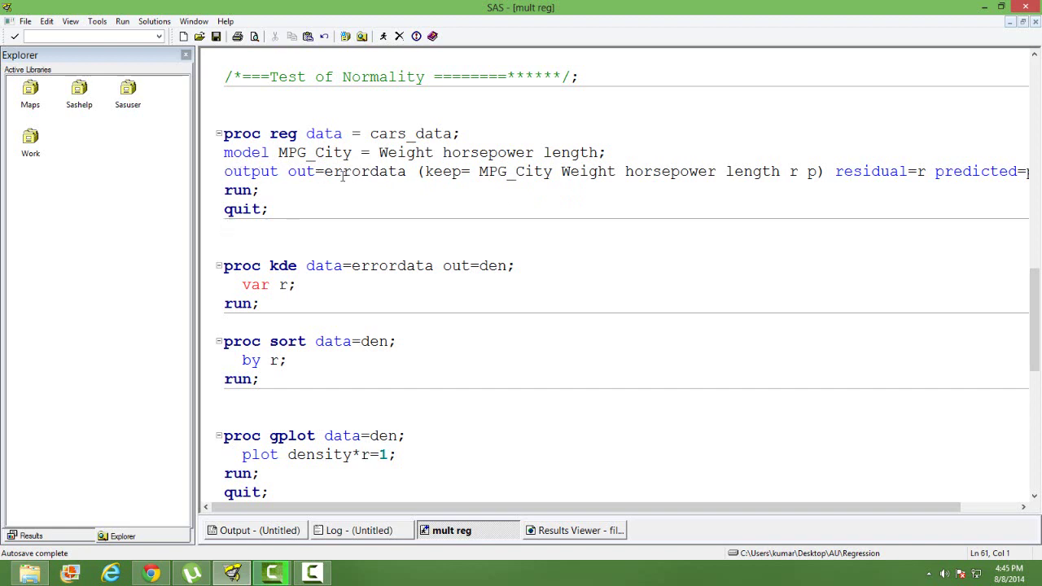
drag(324, 171, 409, 171)
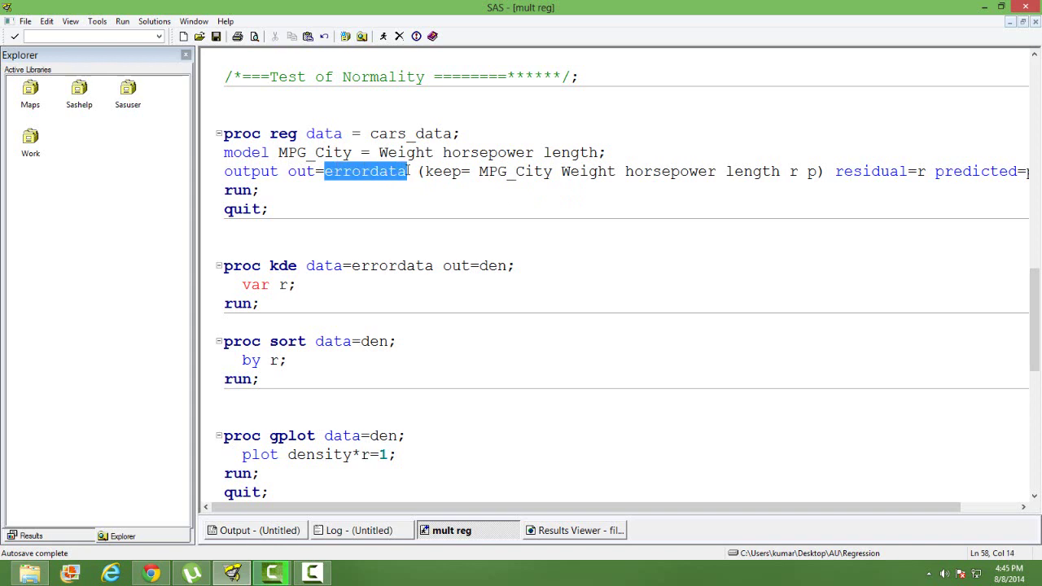
click(545, 213)
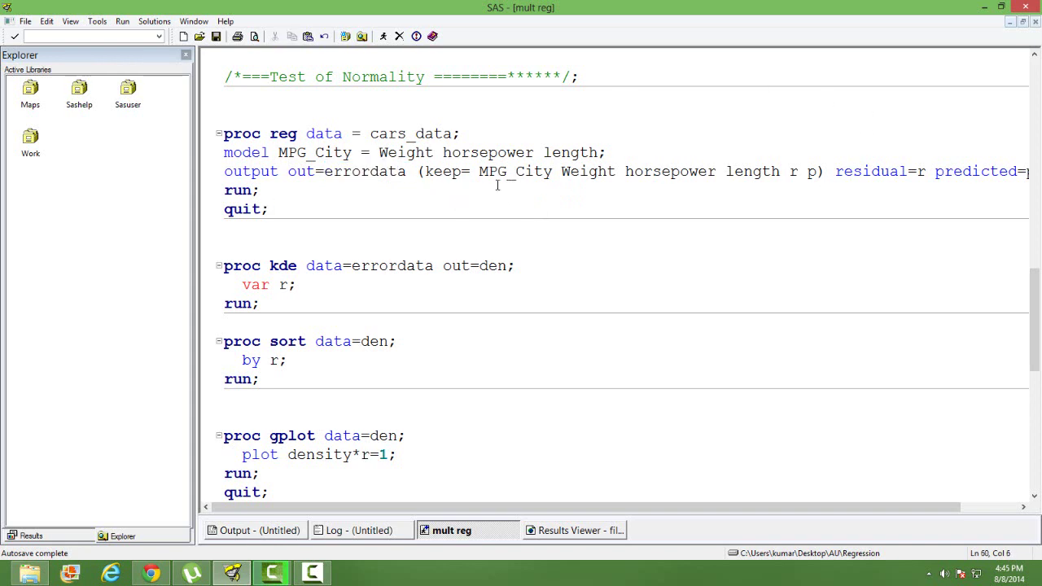
Examine the keep= list of the output statement, from MPG_City, Weight, horsepower and length to the residual and predicted variables r and p.
double_click(444, 171)
click(496, 193)
double_click(505, 173)
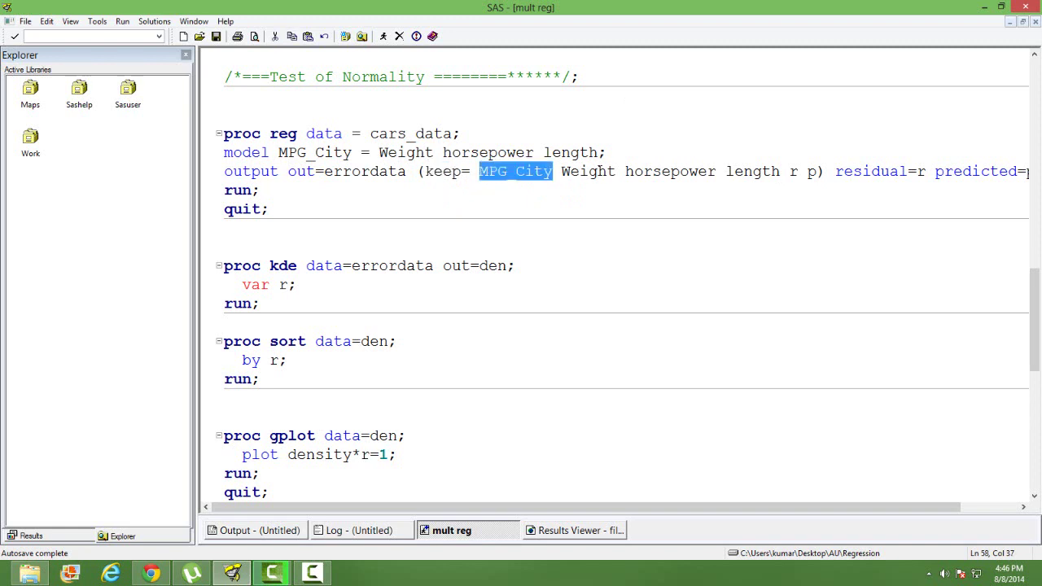
double_click(597, 172)
click(654, 173)
double_click(658, 173)
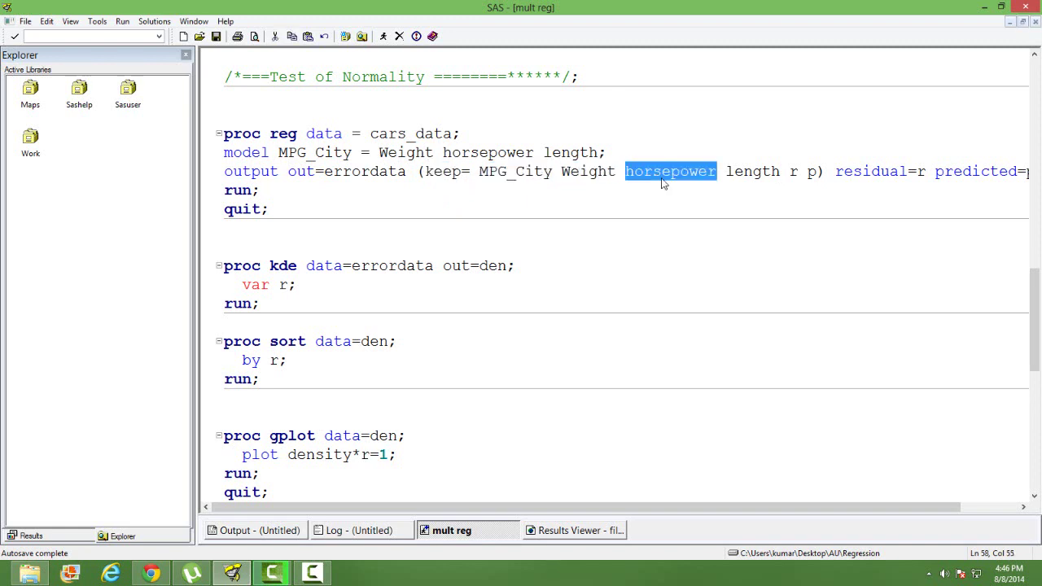
double_click(752, 172)
click(813, 187)
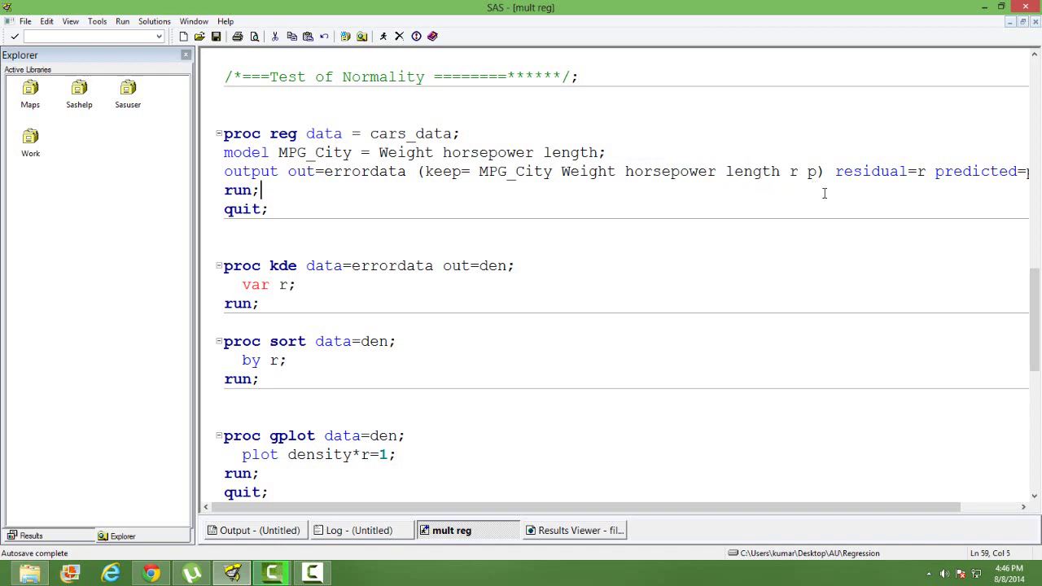
drag(822, 503, 912, 504)
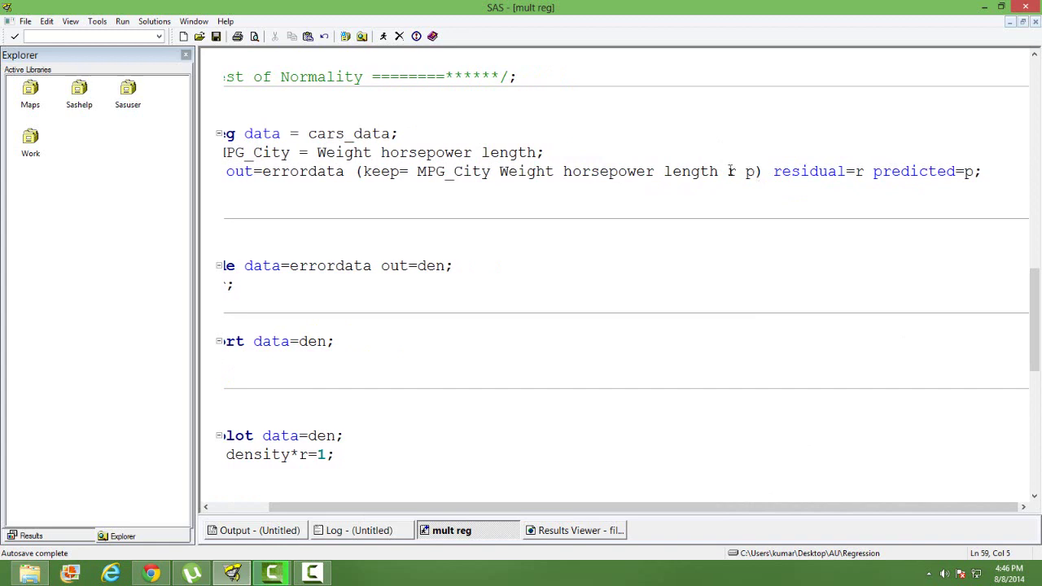
drag(731, 171, 757, 172)
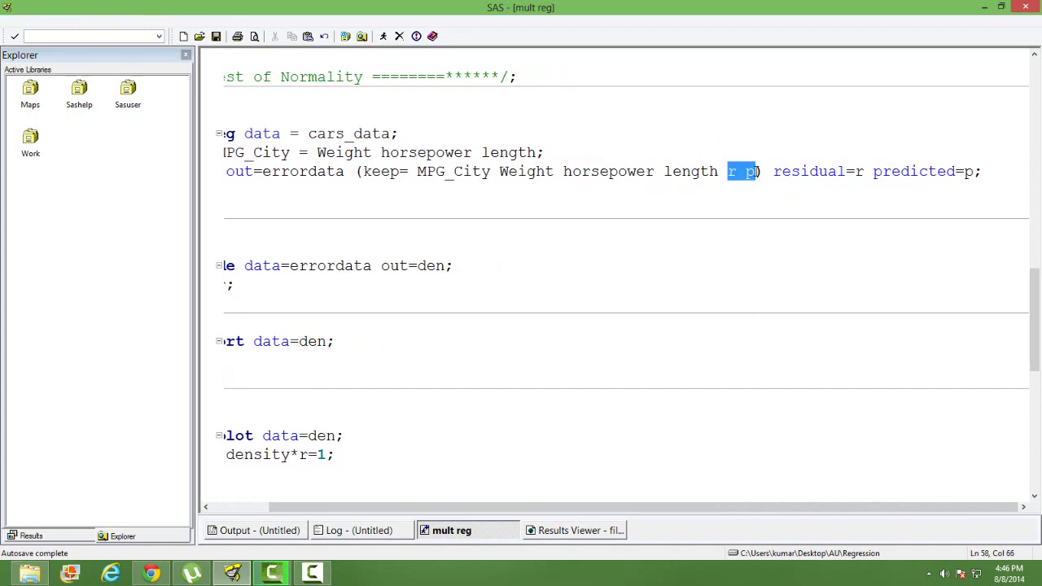
click(696, 344)
drag(584, 507, 527, 506)
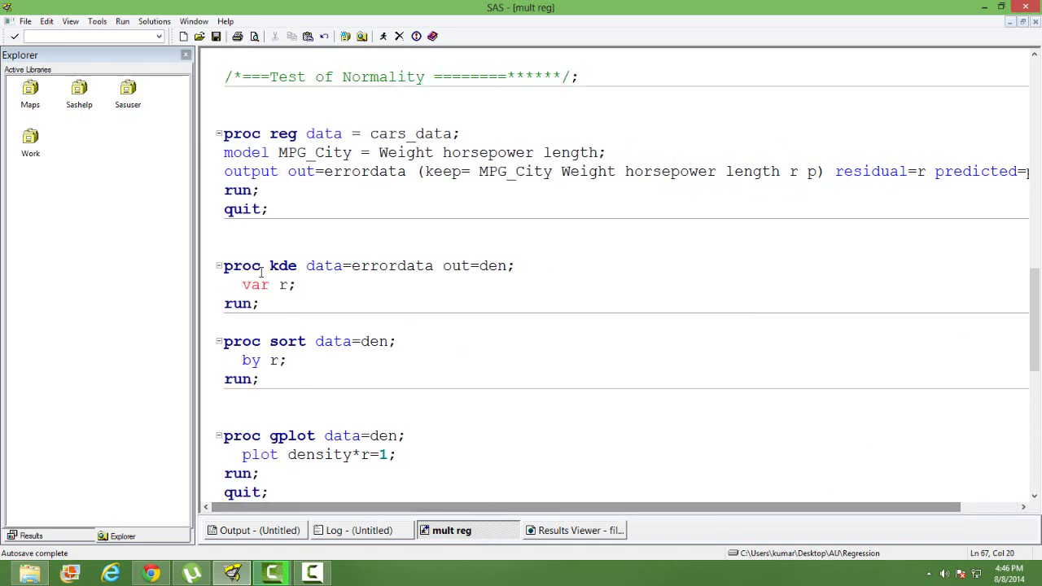
Run only the proc reg block that models MPG_City and outputs errordata.
click(288, 214)
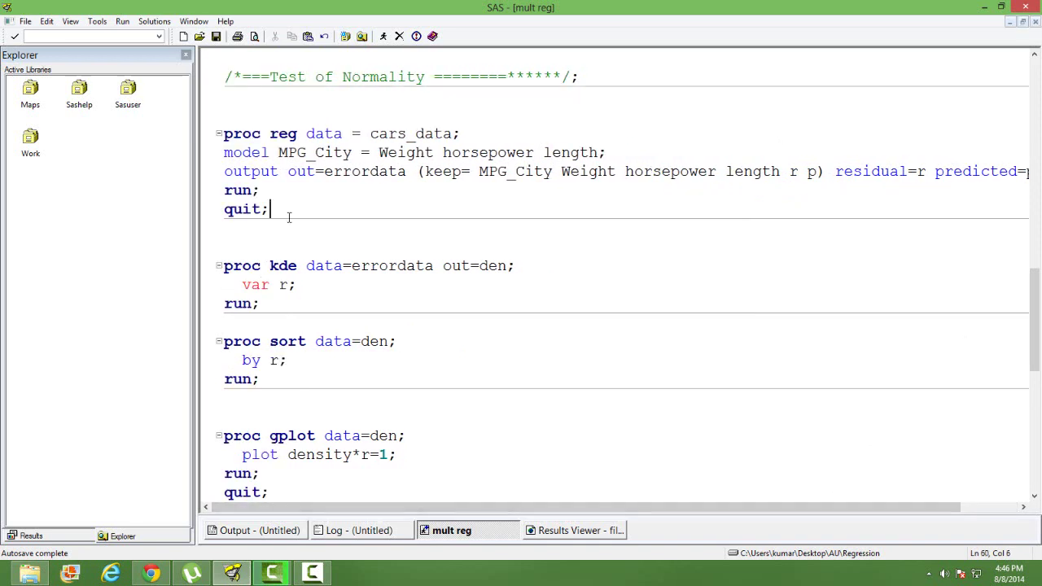
shift+click(227, 118)
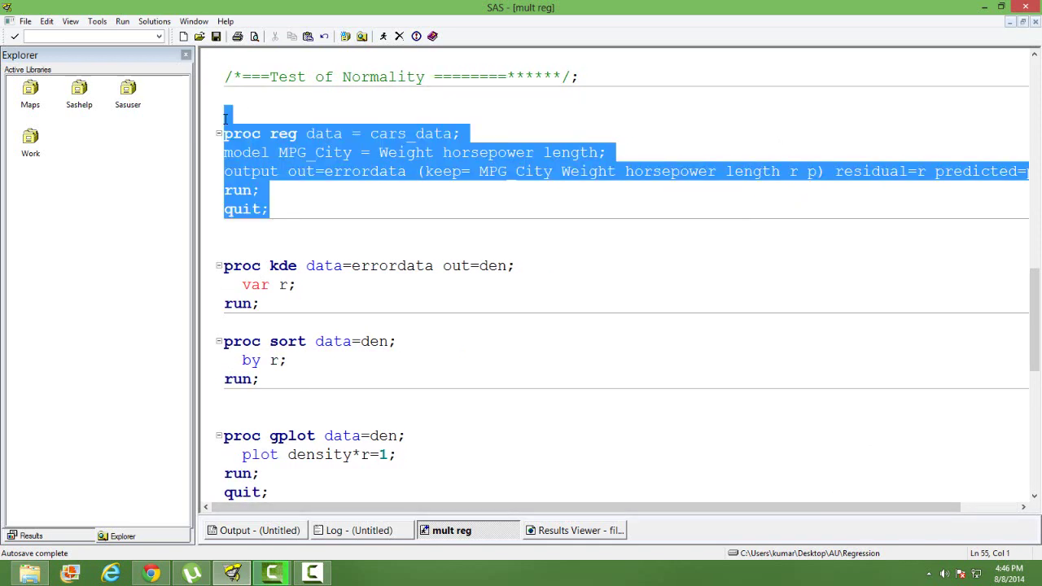
click(384, 35)
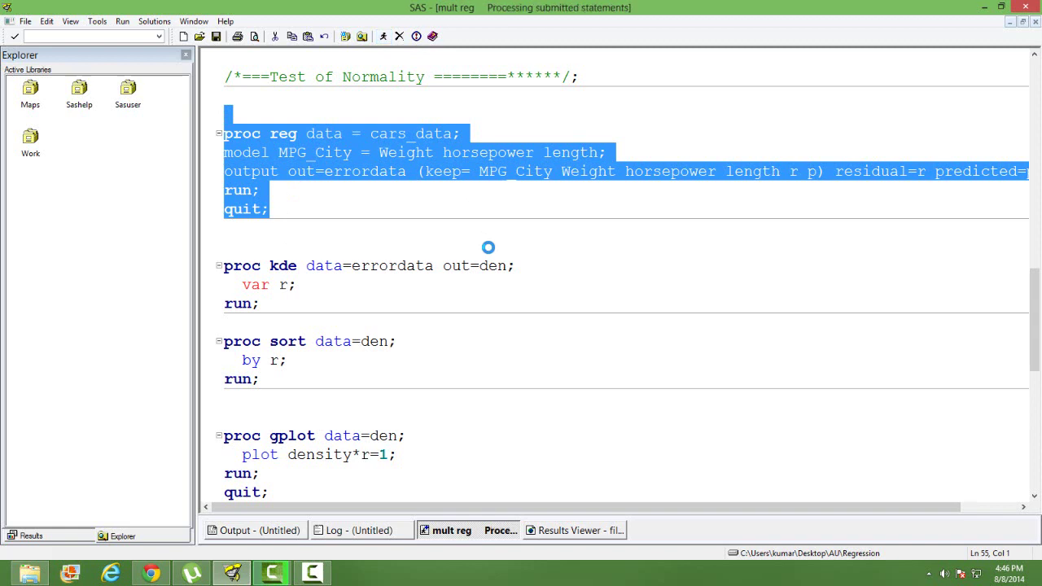
Open the Errordata table from the Work library to check its predicted and residual columns, and close it.
click(138, 537)
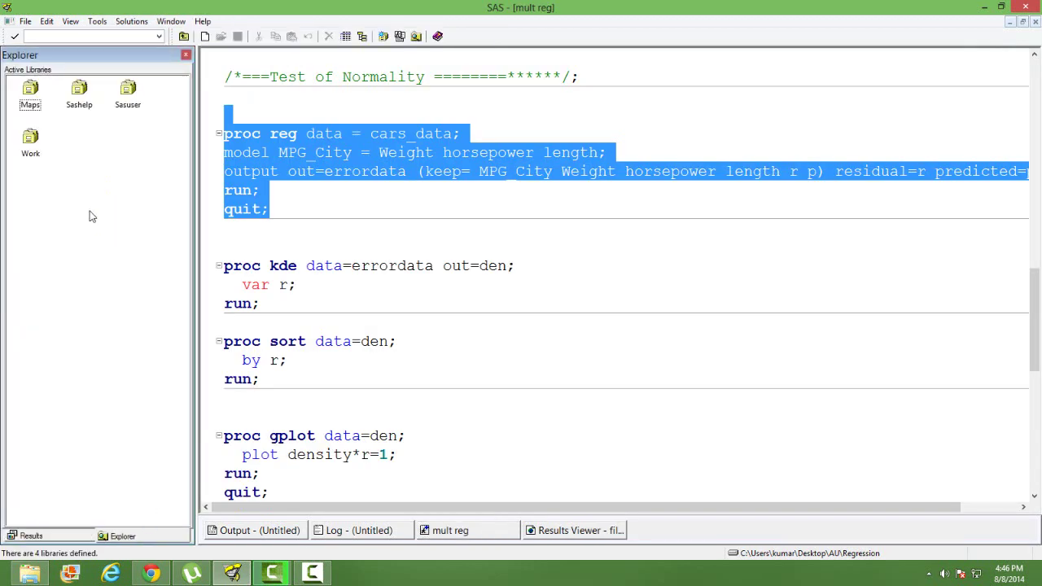
double_click(31, 144)
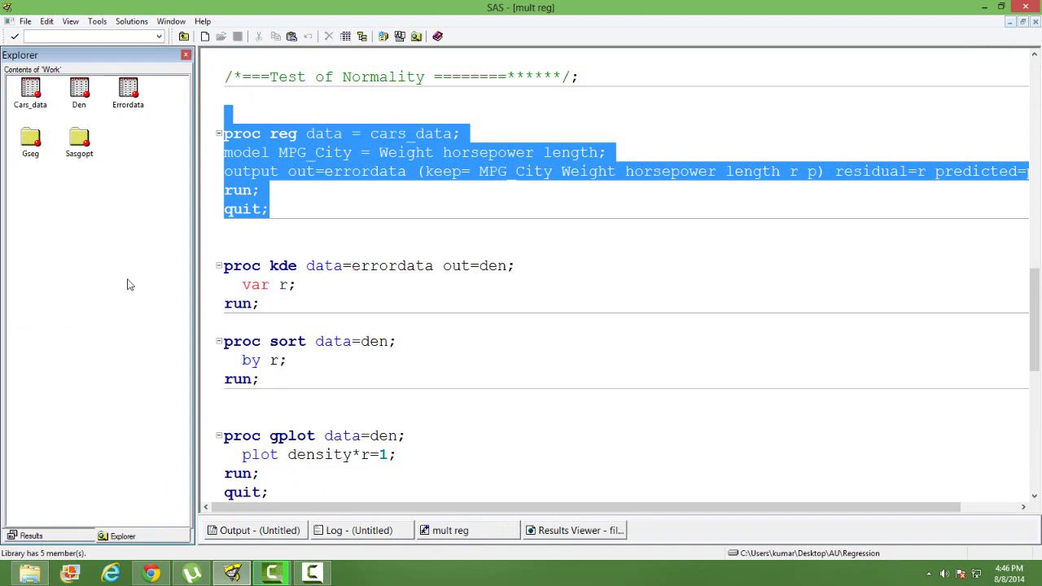
click(131, 88)
double_click(131, 88)
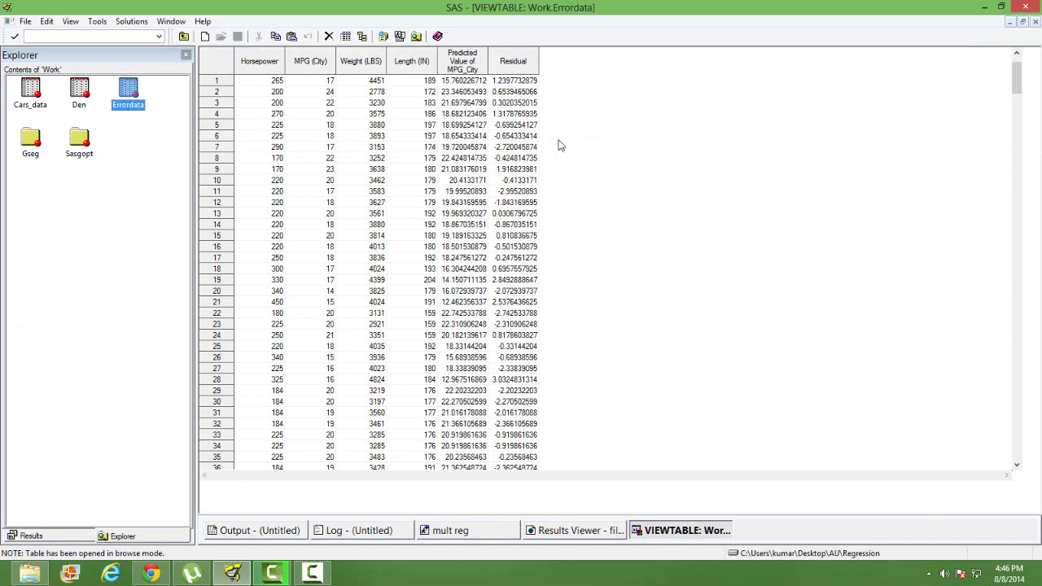
click(686, 300)
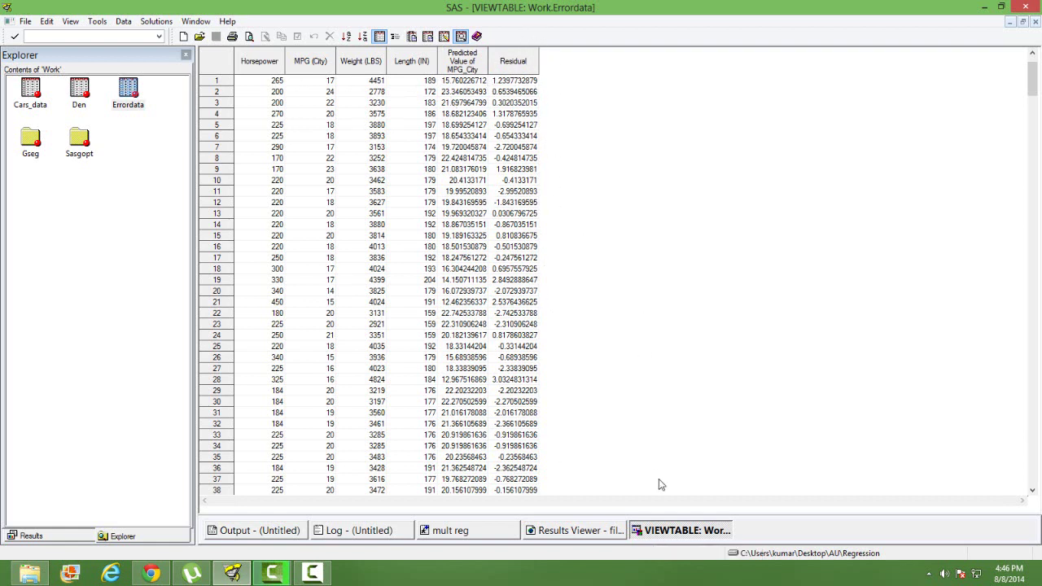
right_click(658, 530)
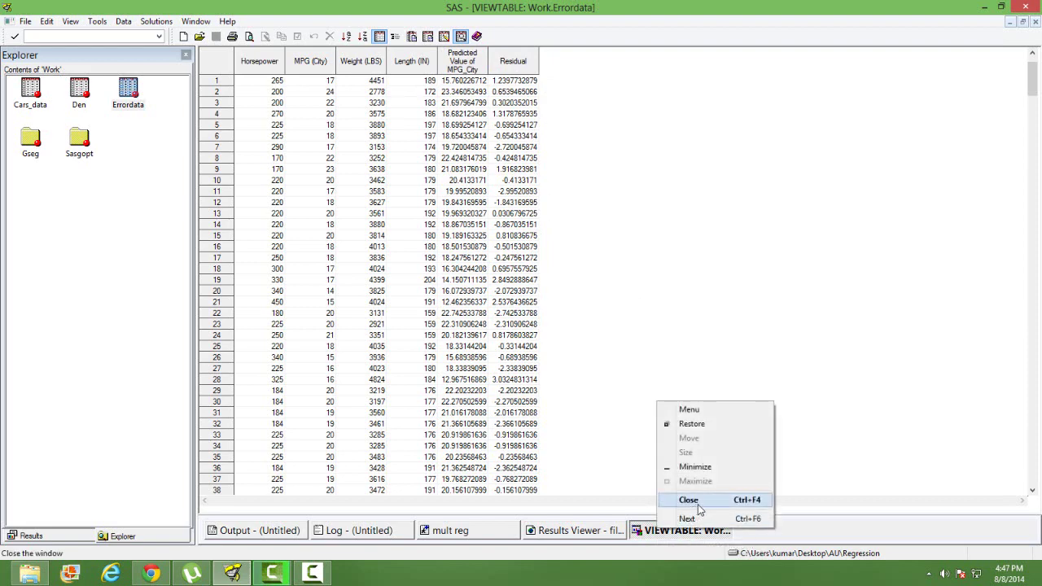
click(697, 504)
Examine the proc kde statement, highlighting its input dataset errordata and its output dataset den.
click(446, 341)
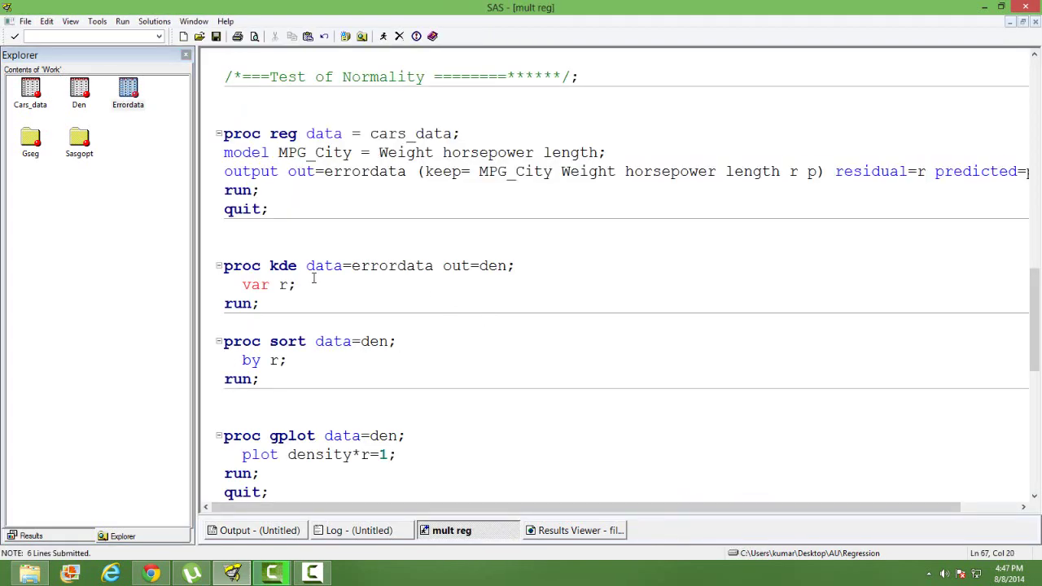
click(510, 438)
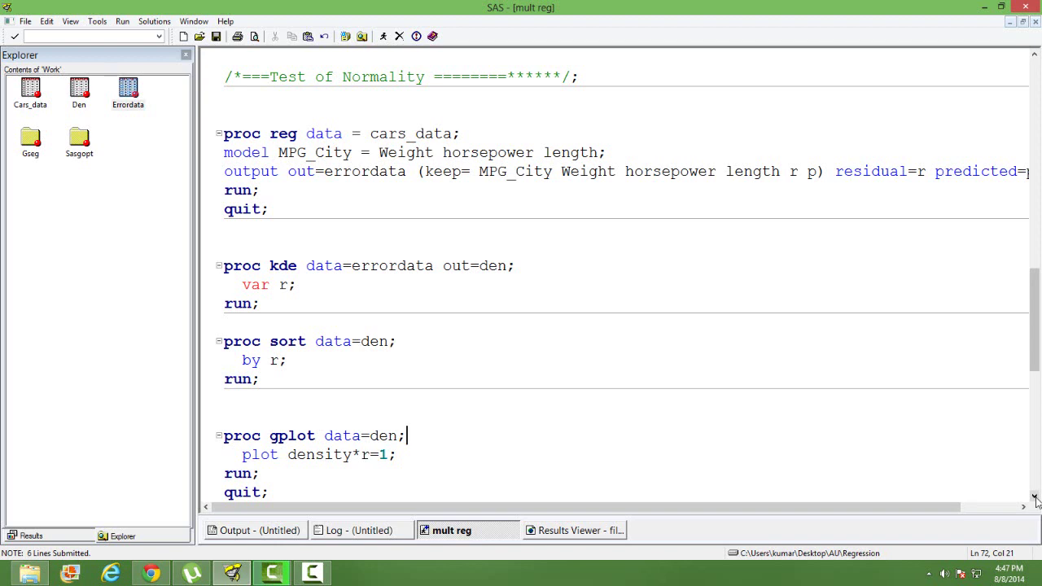
scroll(1036, 500, down, 5)
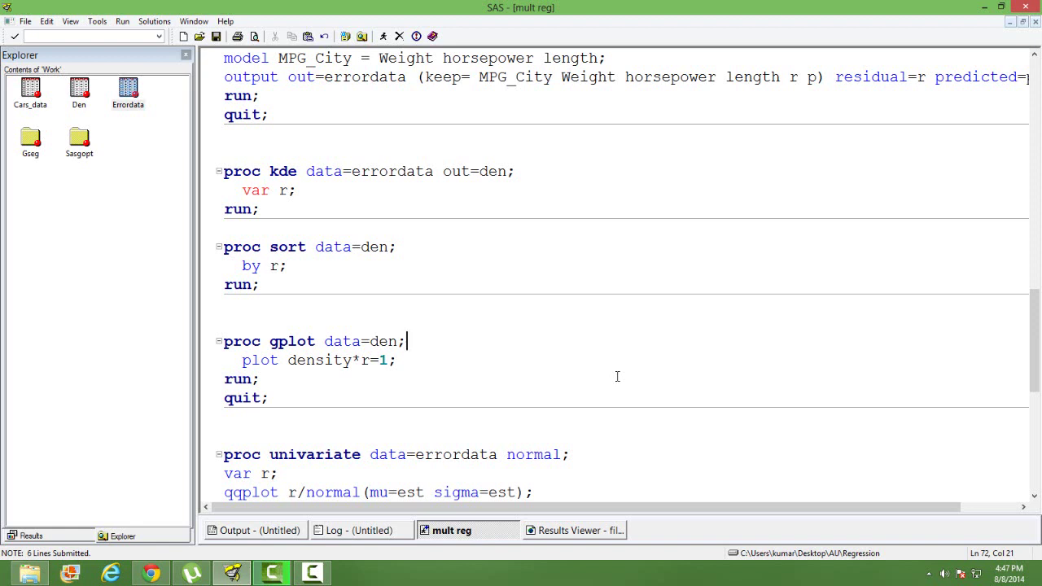
click(296, 218)
double_click(326, 171)
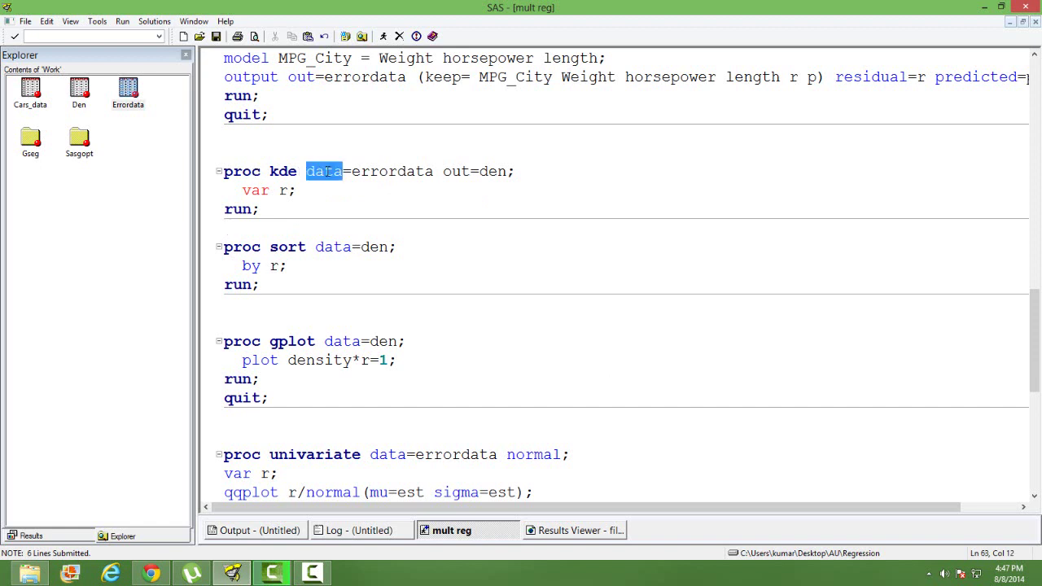
double_click(398, 172)
click(464, 232)
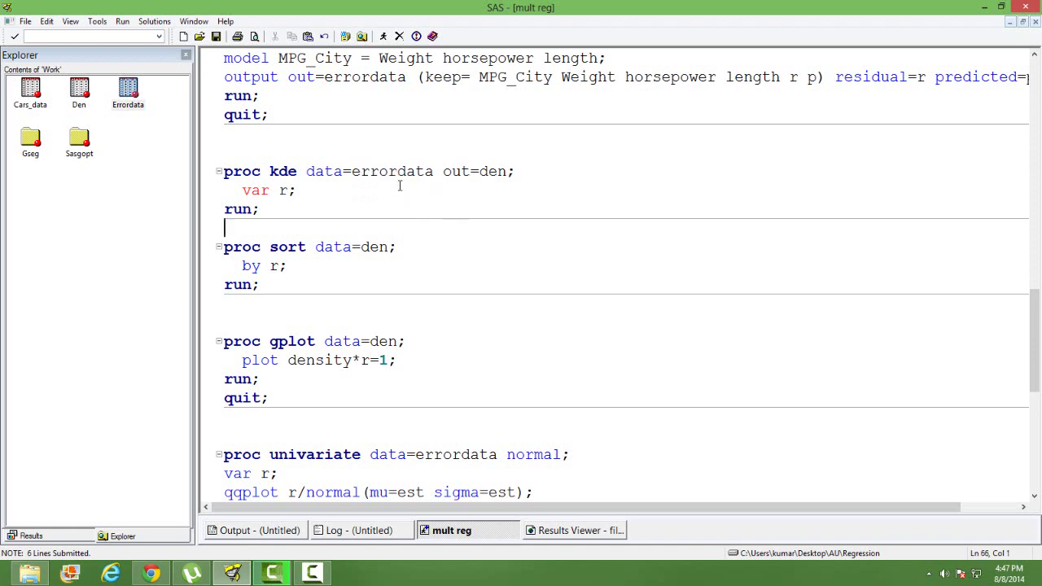
double_click(455, 172)
click(505, 189)
drag(444, 172, 512, 177)
click(491, 171)
double_click(493, 172)
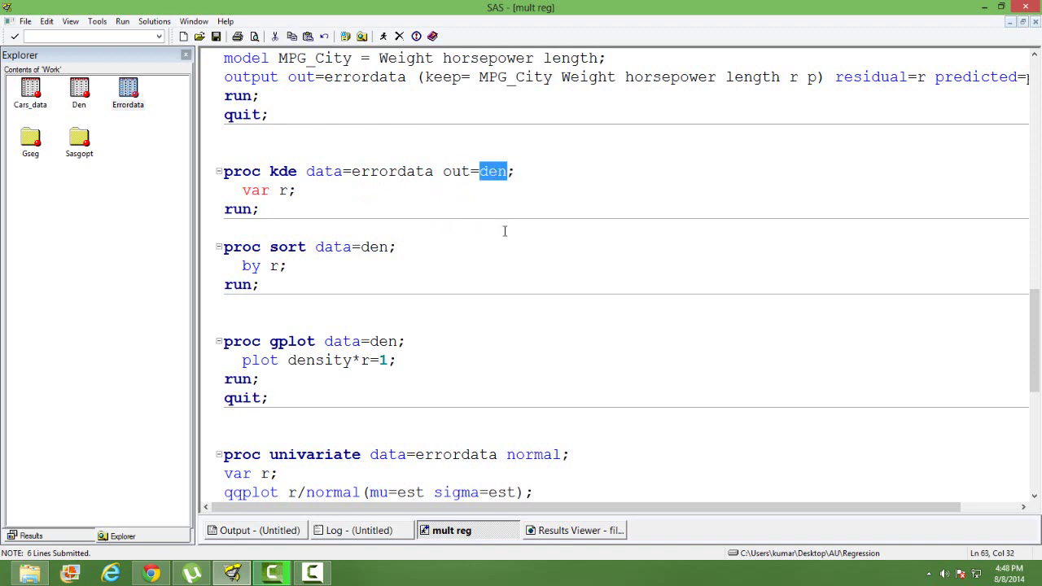
click(407, 227)
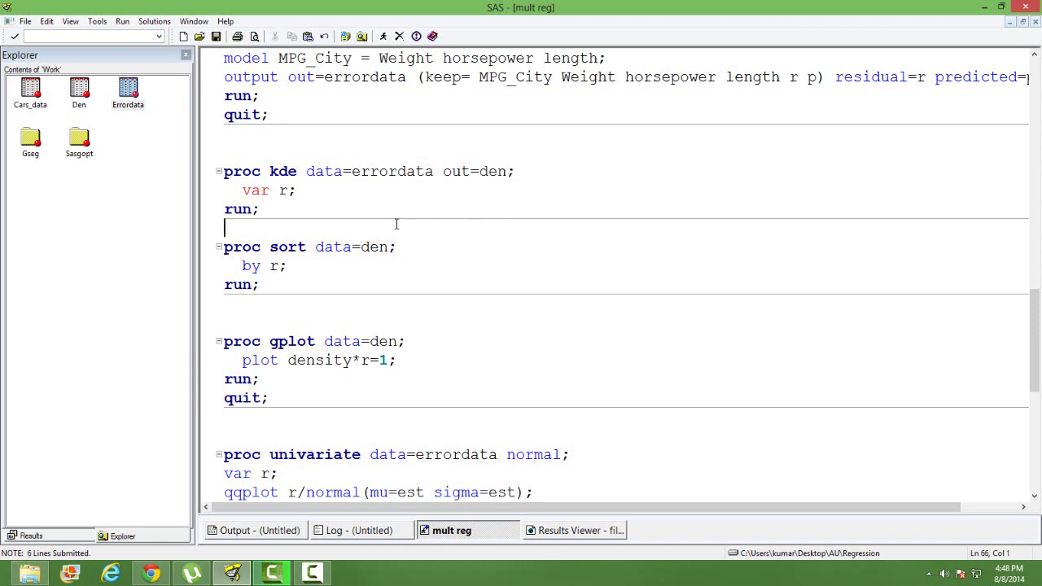
Review the kde variable r and the density*r plot request in the proc gplot block.
click(310, 198)
double_click(282, 191)
click(352, 202)
click(338, 285)
double_click(337, 362)
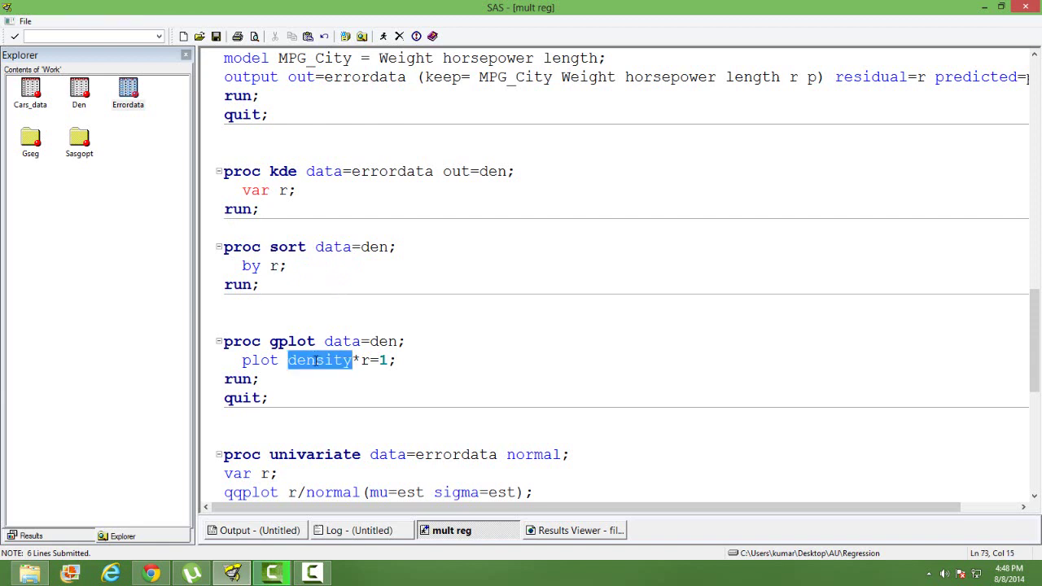
click(363, 362)
click(371, 361)
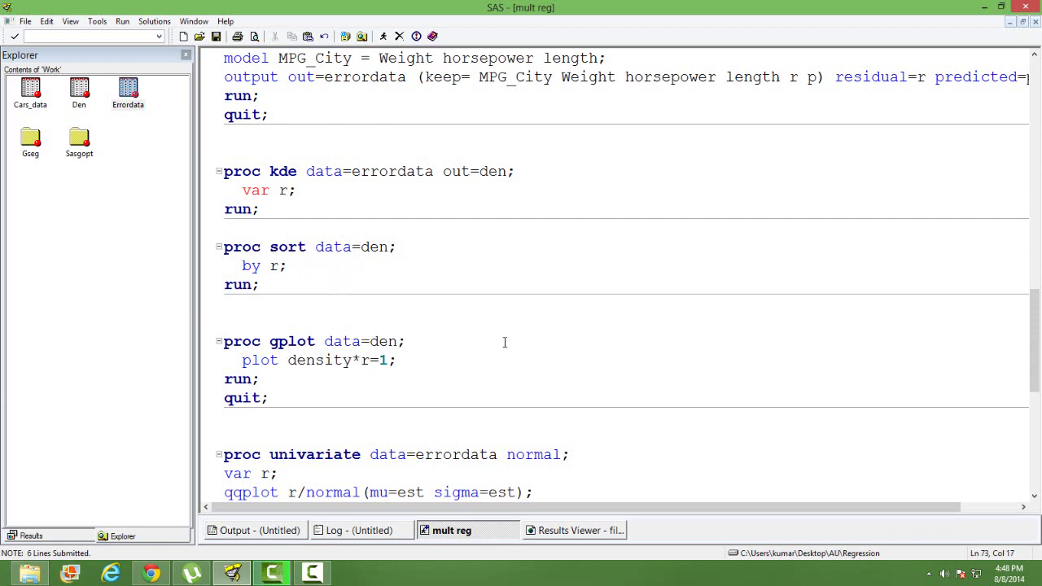
Run only the proc kde block on errordata with variable r and output den.
click(535, 281)
drag(231, 158, 280, 219)
click(384, 38)
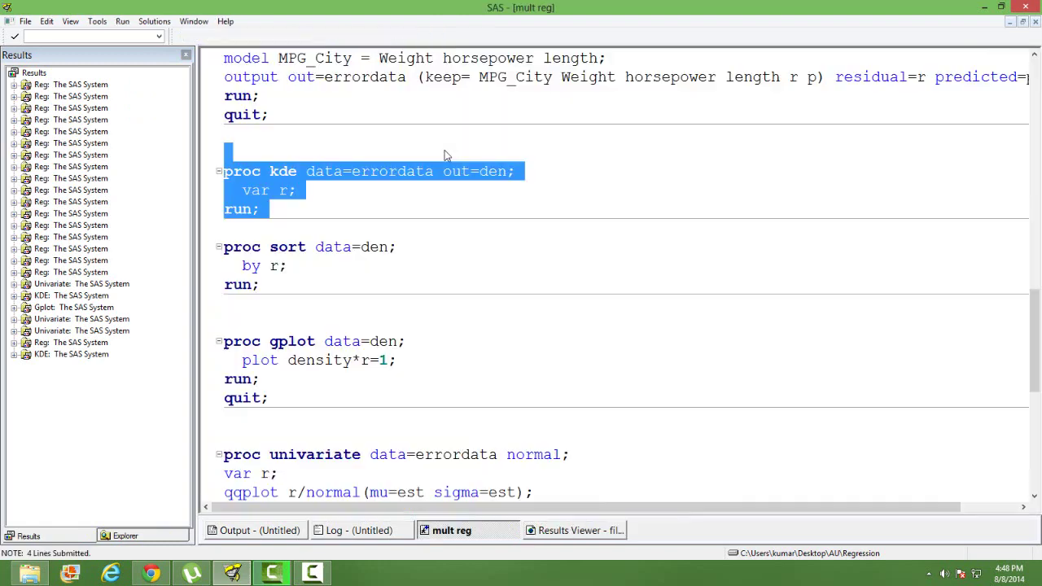
Open the Den table from the Work library to view the residual densities.
click(149, 535)
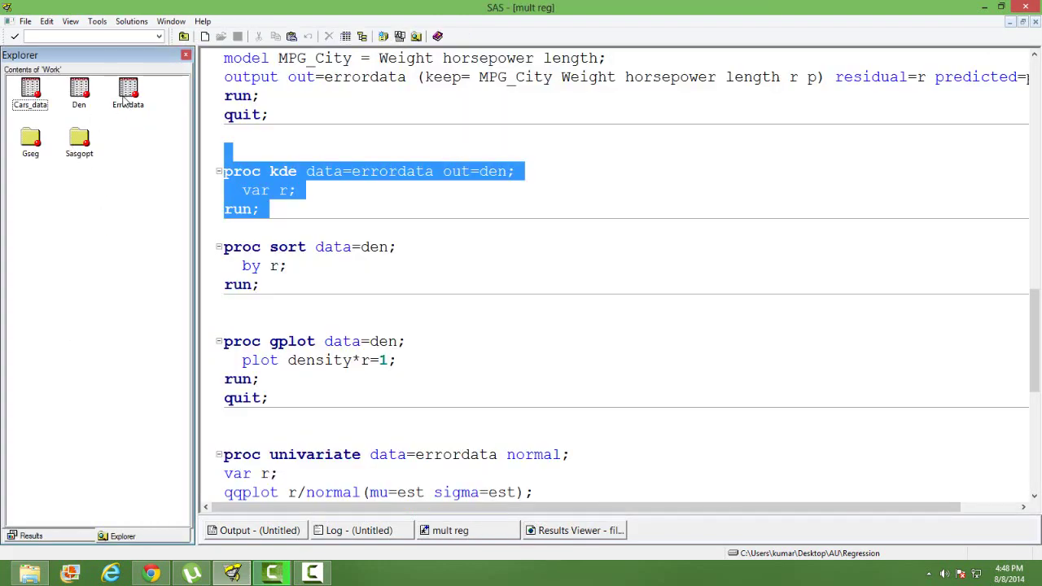
double_click(79, 92)
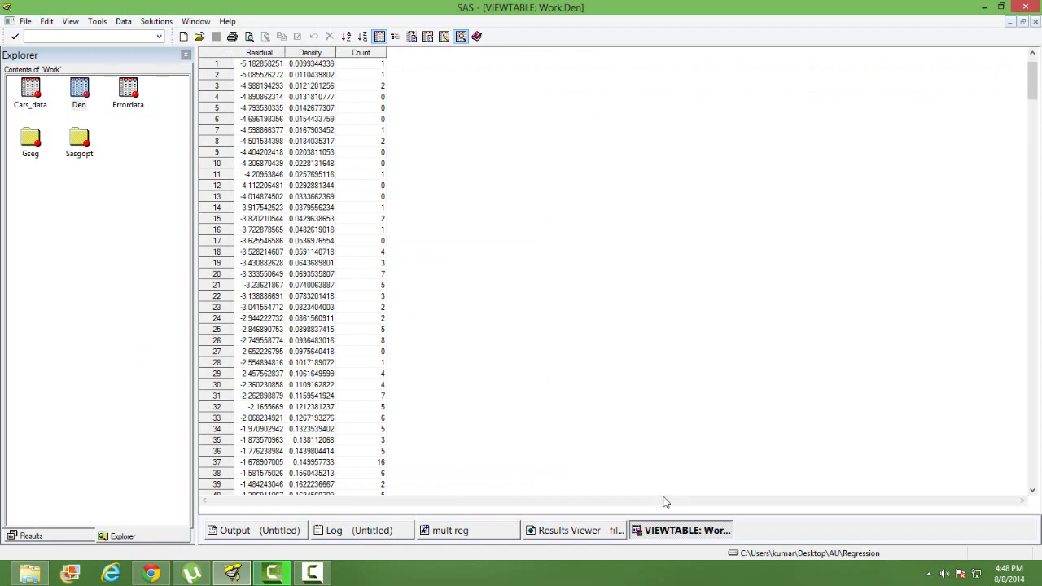
Close the Den table and run only the proc sort block that sorts den by r.
right_click(695, 538)
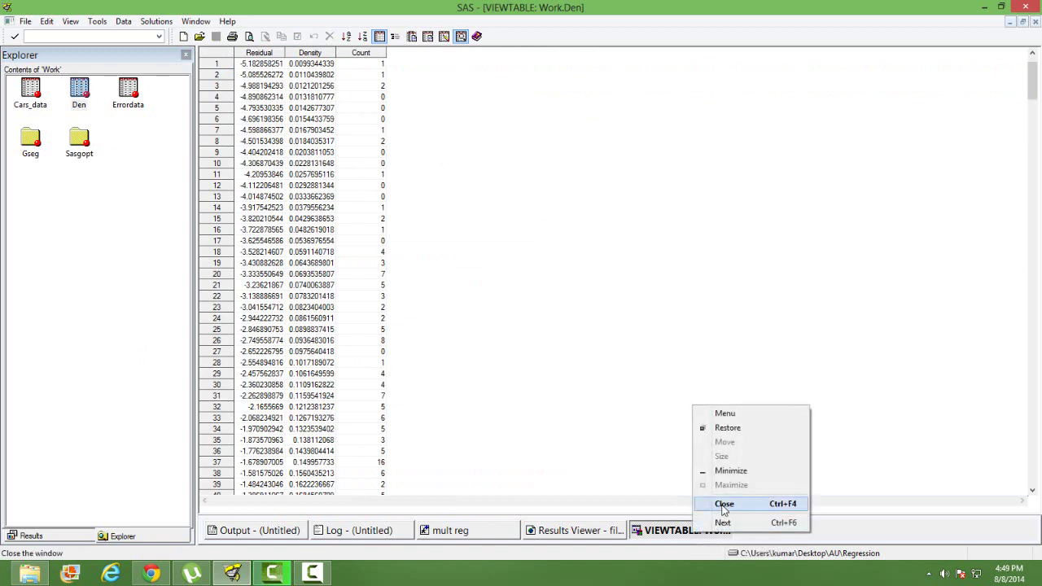
click(724, 505)
click(439, 299)
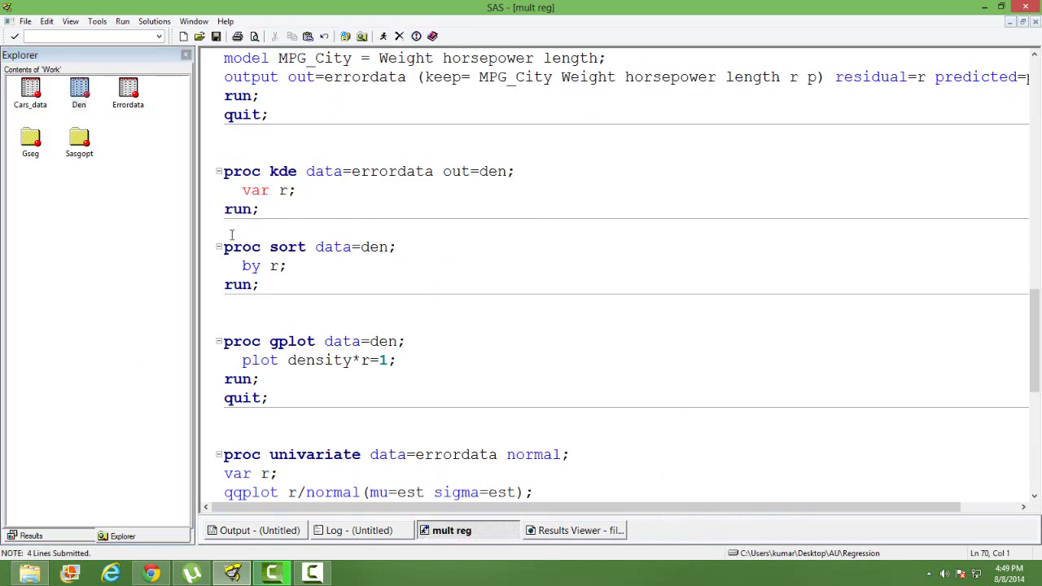
drag(232, 234, 275, 290)
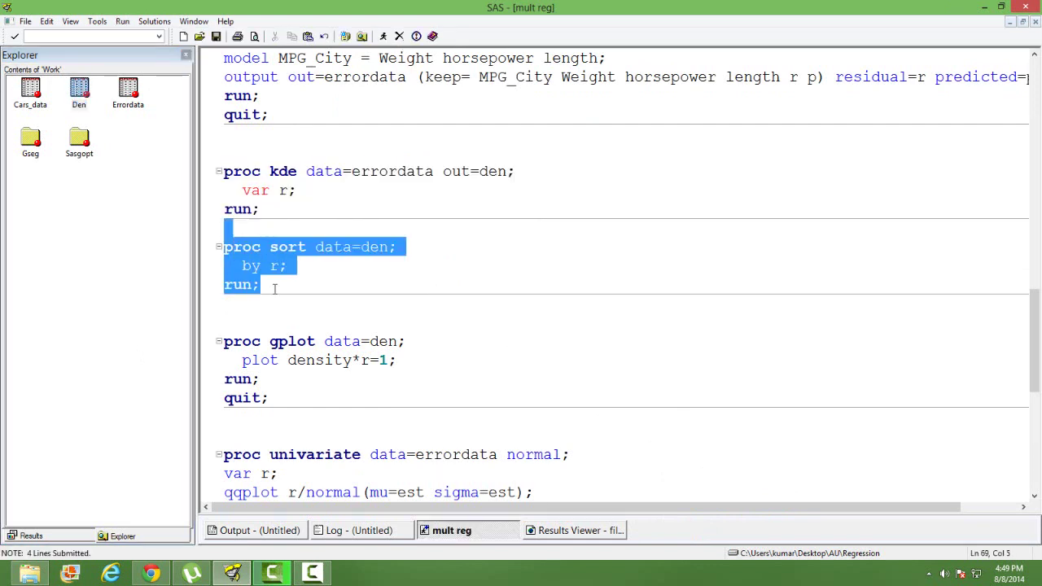
click(384, 36)
click(288, 319)
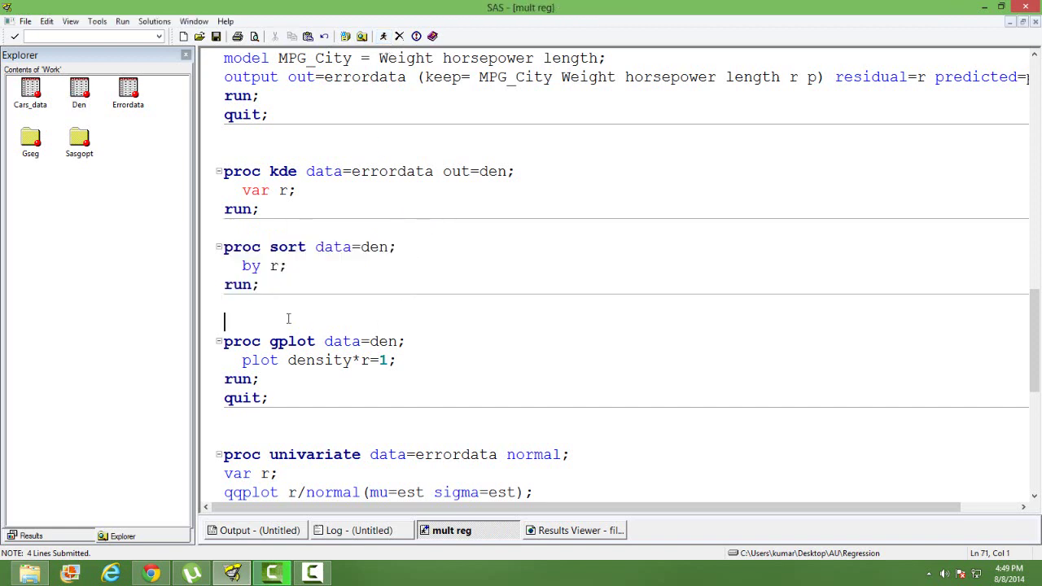
Run only the proc gplot block on den and examine the density*r plot of the residuals in the results.
drag(253, 319, 351, 407)
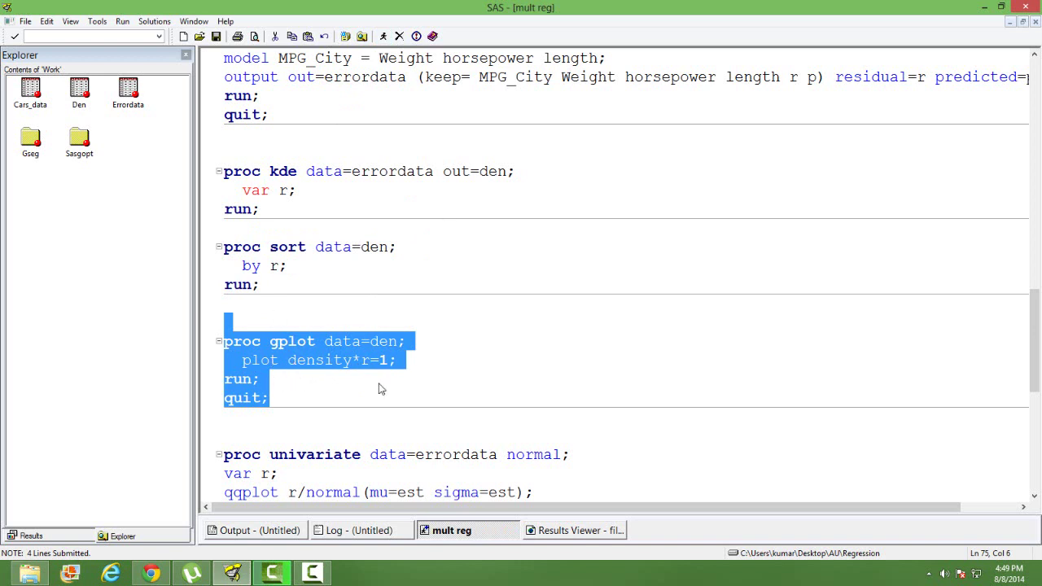
click(383, 36)
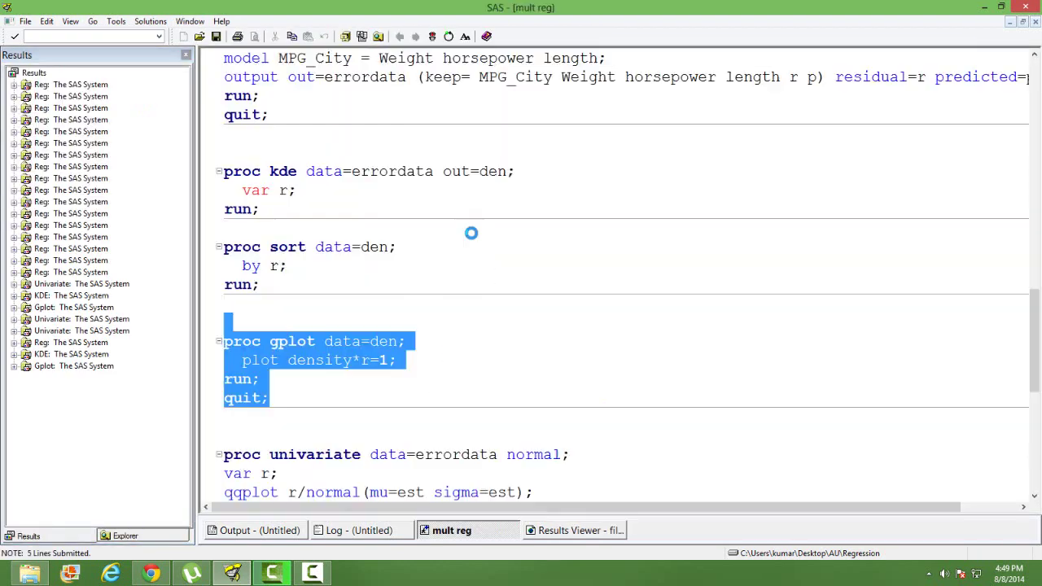
click(593, 531)
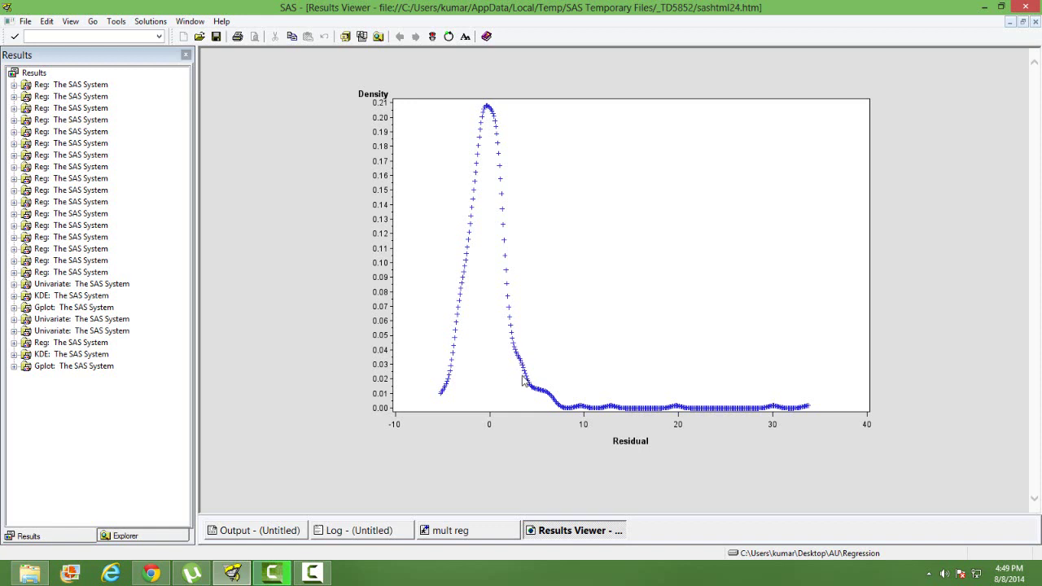
mouse_move(528, 399)
mouse_down()
mouse_move(527, 353)
mouse_move(522, 381)
mouse_up()
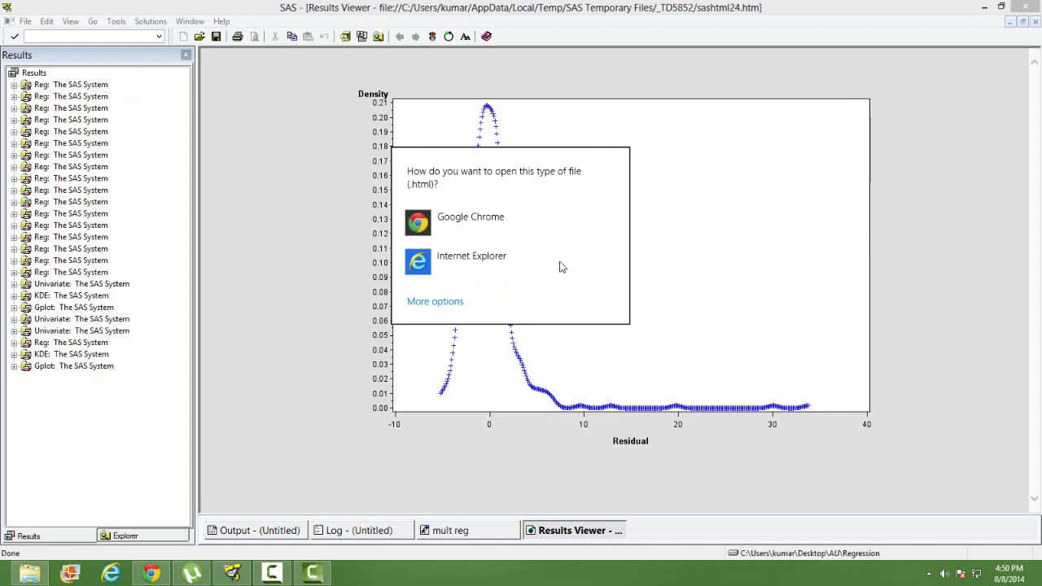
click(512, 475)
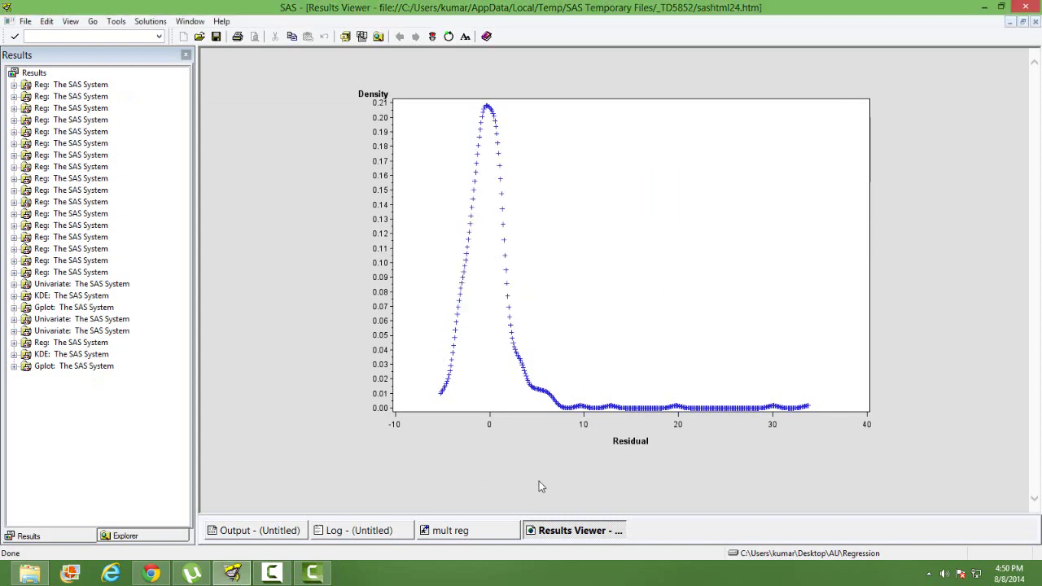
Return to the mult reg program and highlight the whole proc univariate block on errordata for review.
click(461, 535)
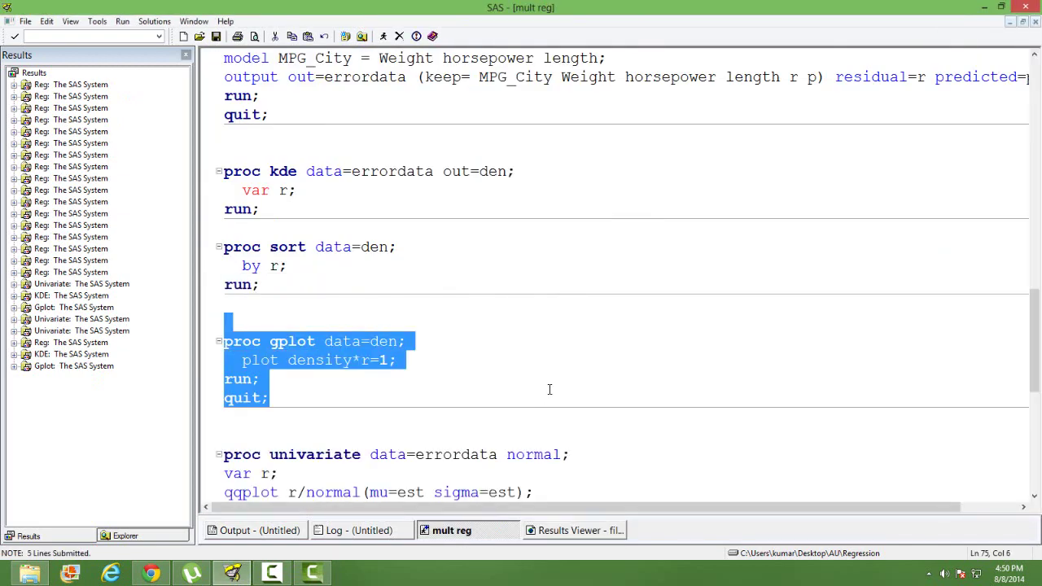
click(487, 388)
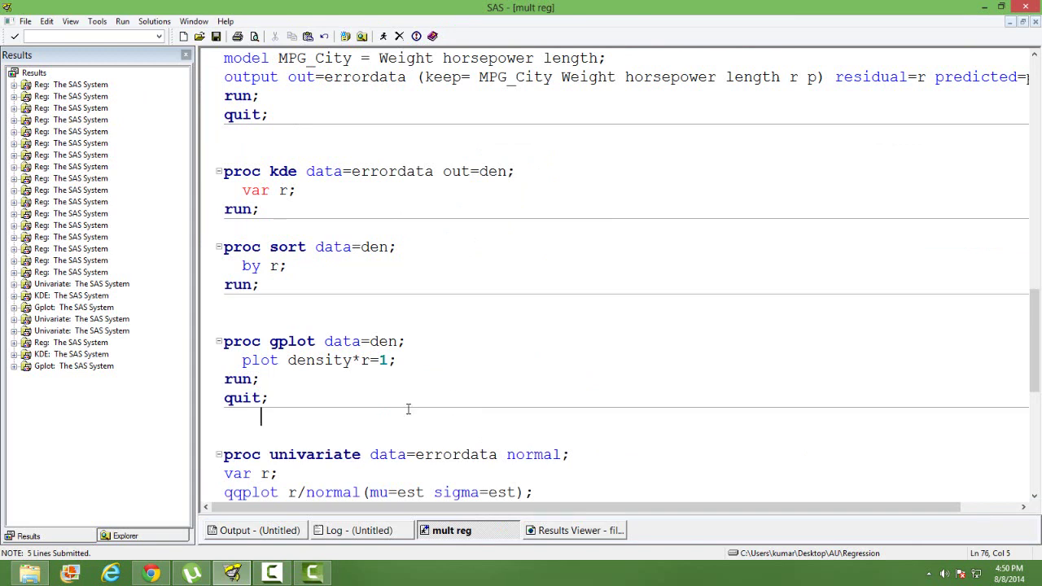
click(1035, 500)
click(1035, 499)
drag(1035, 500, 1035, 499)
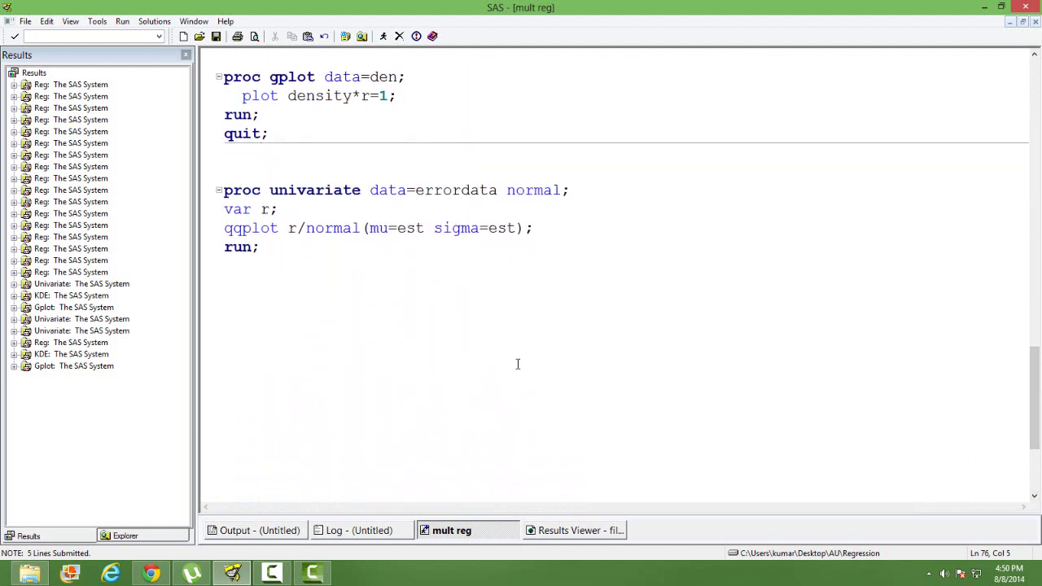
click(391, 358)
click(244, 169)
click(312, 285)
click(234, 172)
drag(235, 172, 344, 258)
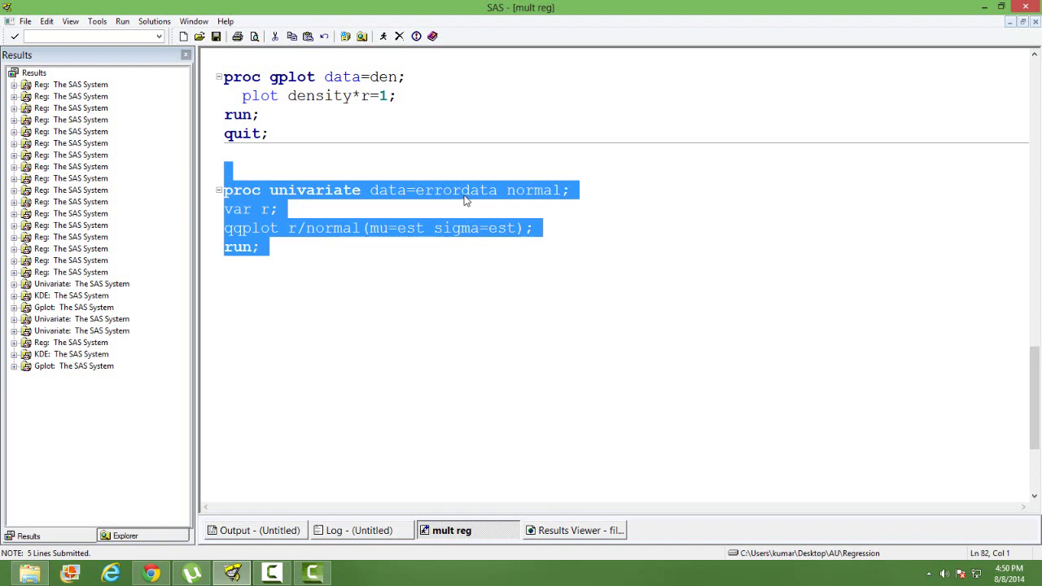
click(649, 231)
Examine the normal option, the var r statement and the qqplot r/normal request in the proc univariate block.
double_click(534, 191)
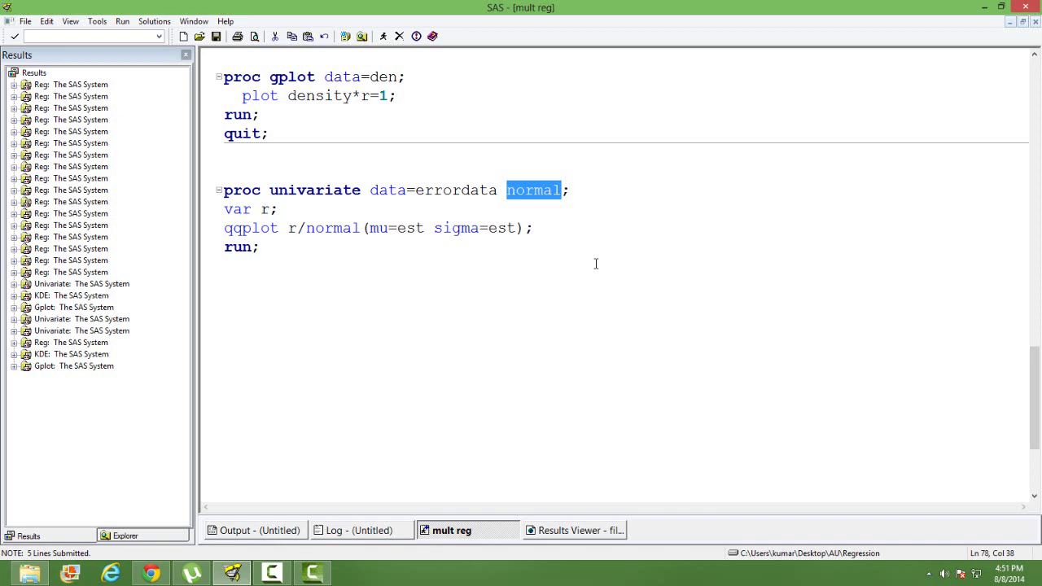
click(578, 270)
double_click(536, 193)
click(421, 315)
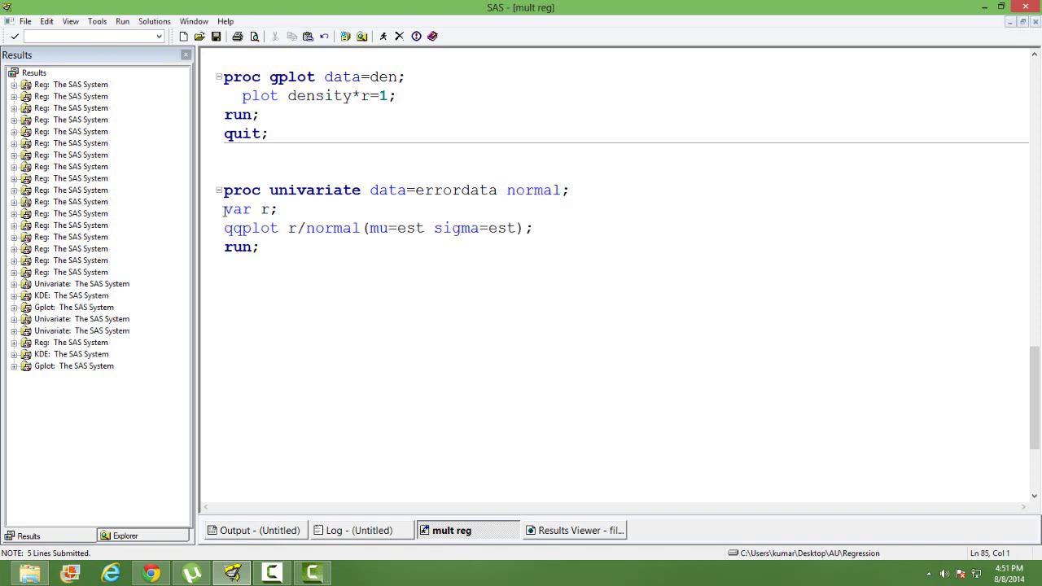
drag(225, 210, 281, 210)
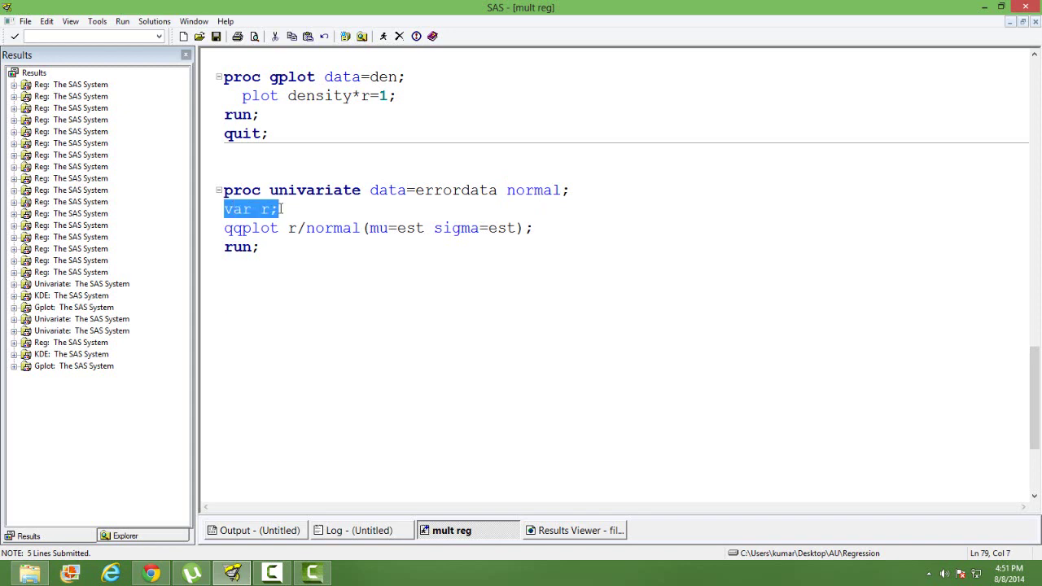
click(308, 273)
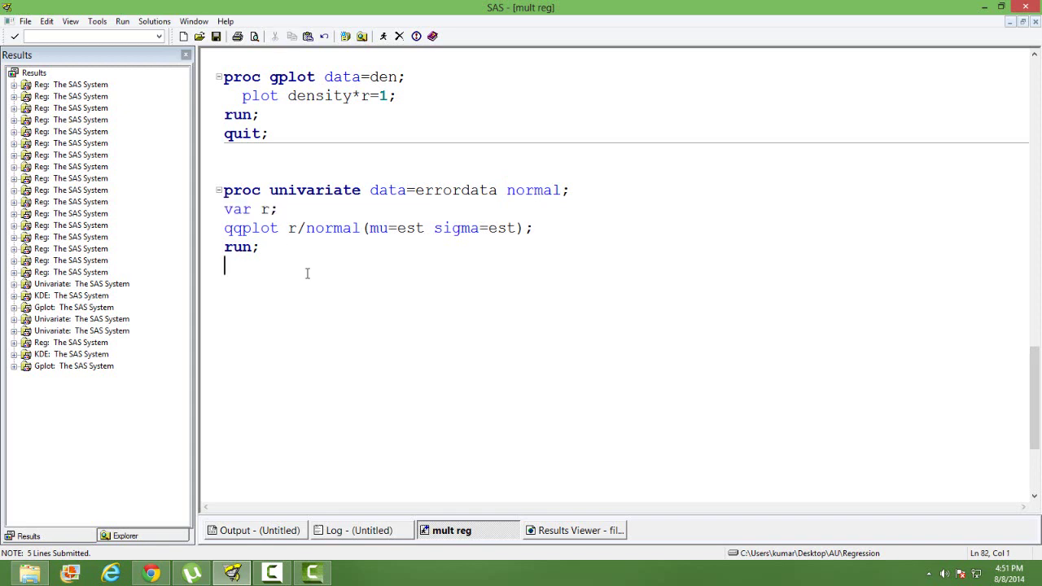
click(298, 228)
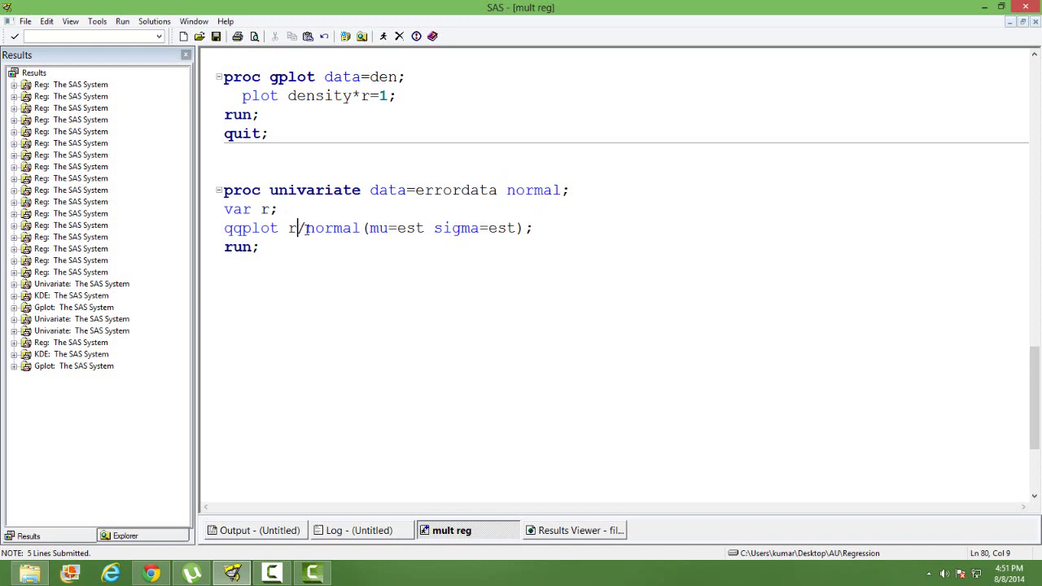
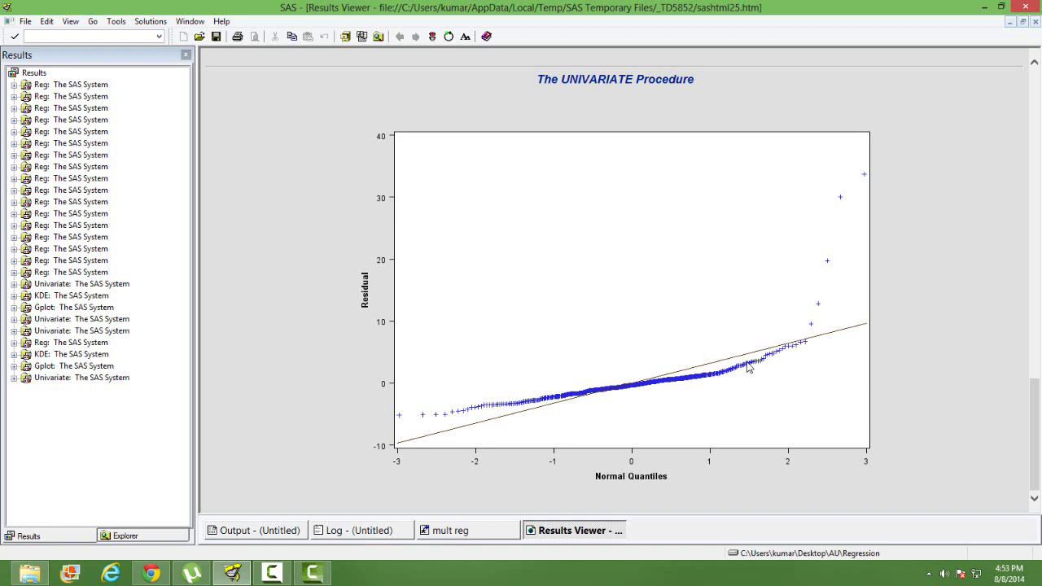
Return from the UNIVARIATE Q-Q plot of the residuals to the mult reg program.
click(479, 532)
click(584, 412)
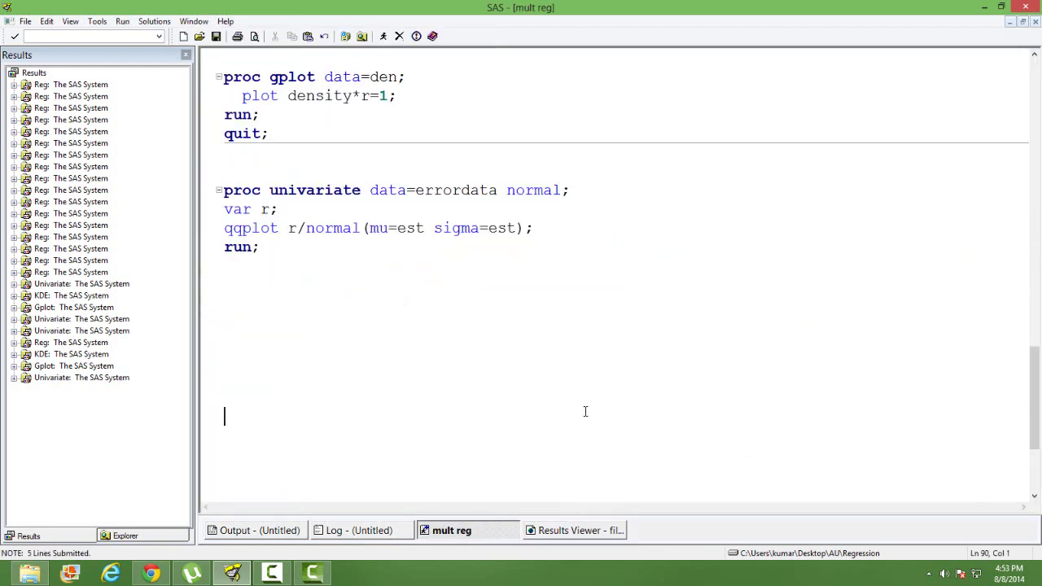
click(254, 307)
click(262, 291)
click(281, 575)
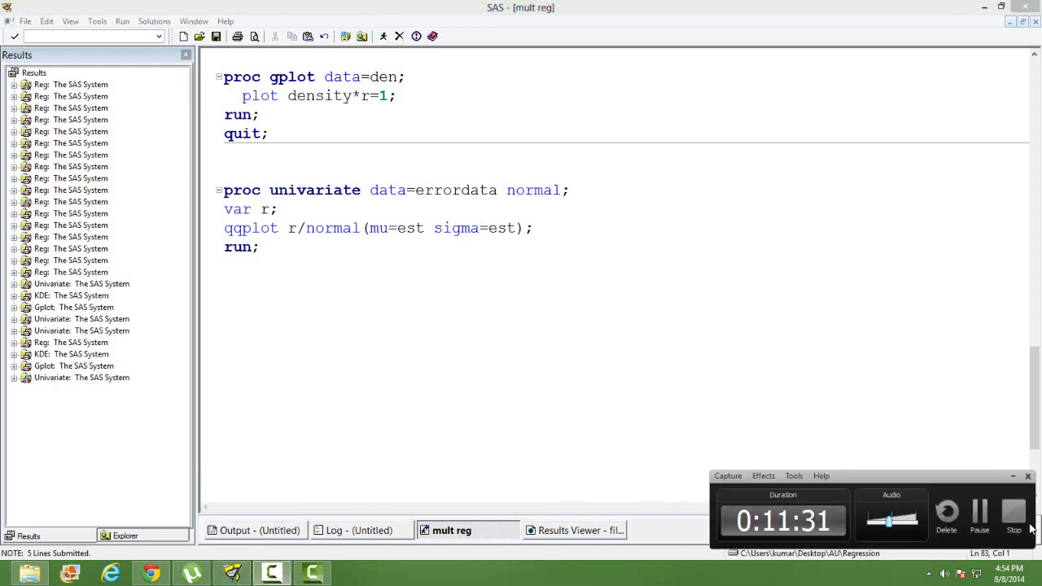